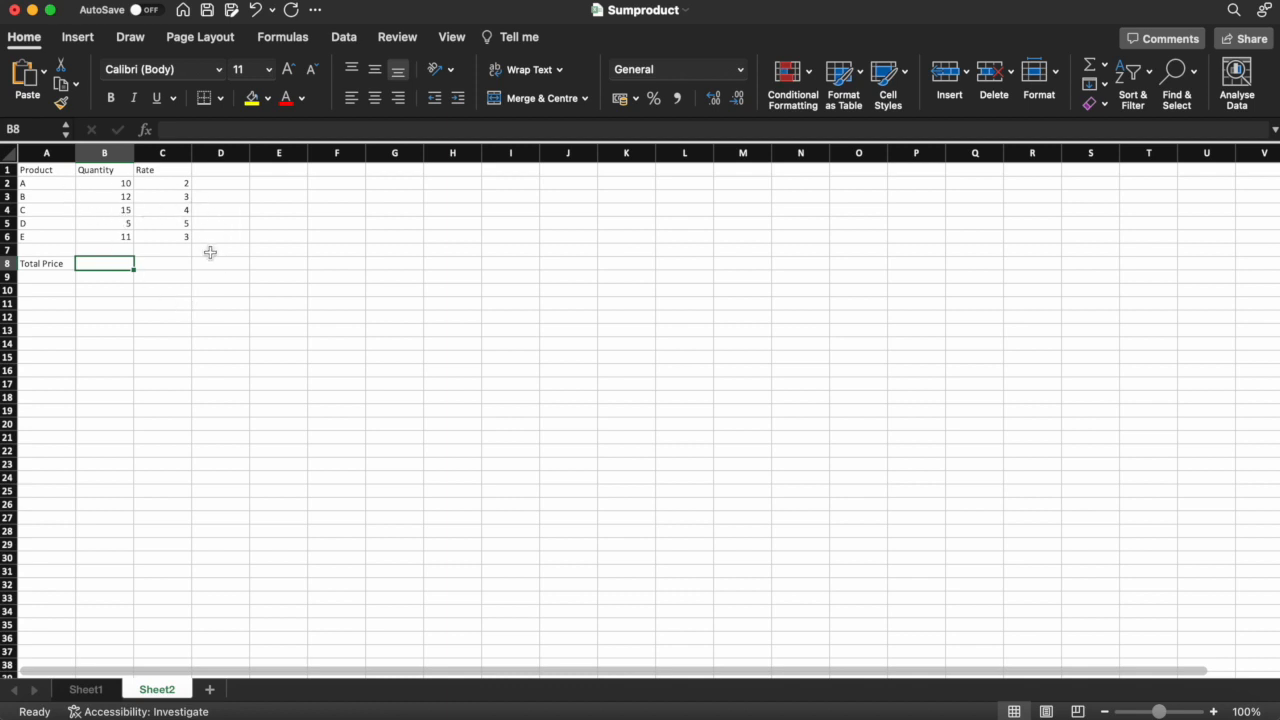
# Step: Calculate product A's price in D2 with the formula =B2*C2
pyautogui.click(217, 187)
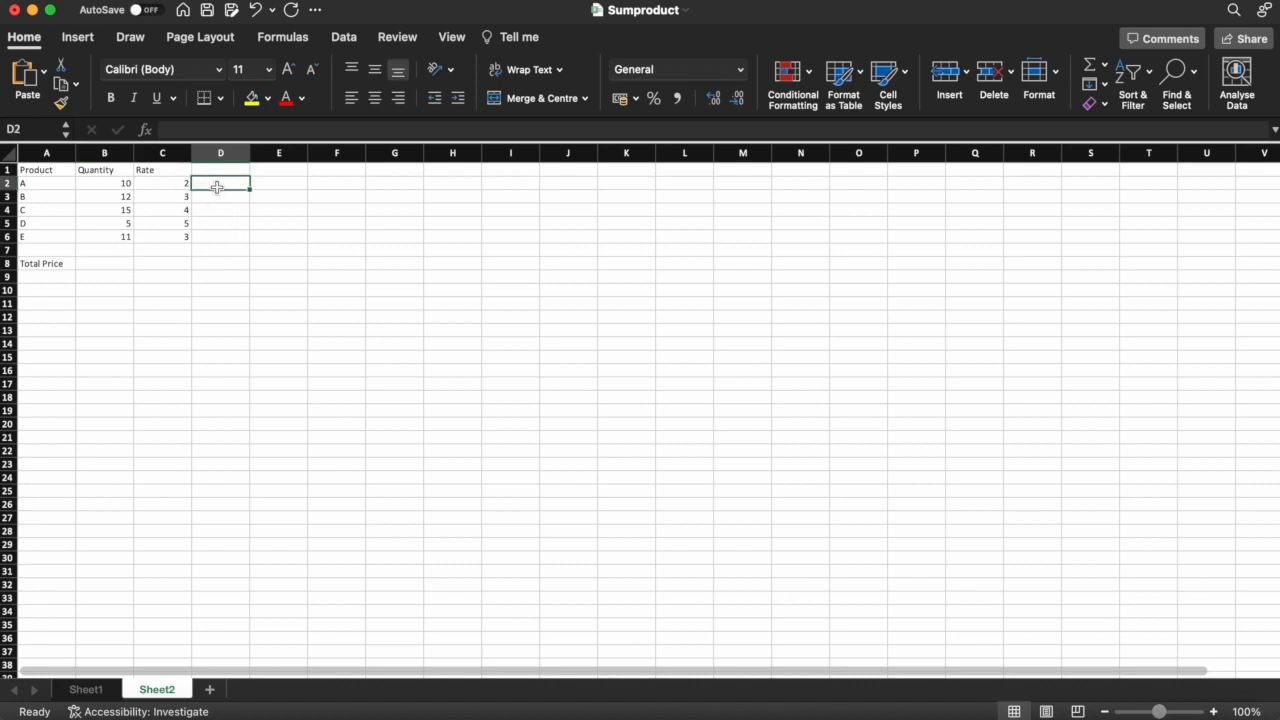
pyautogui.write('=')
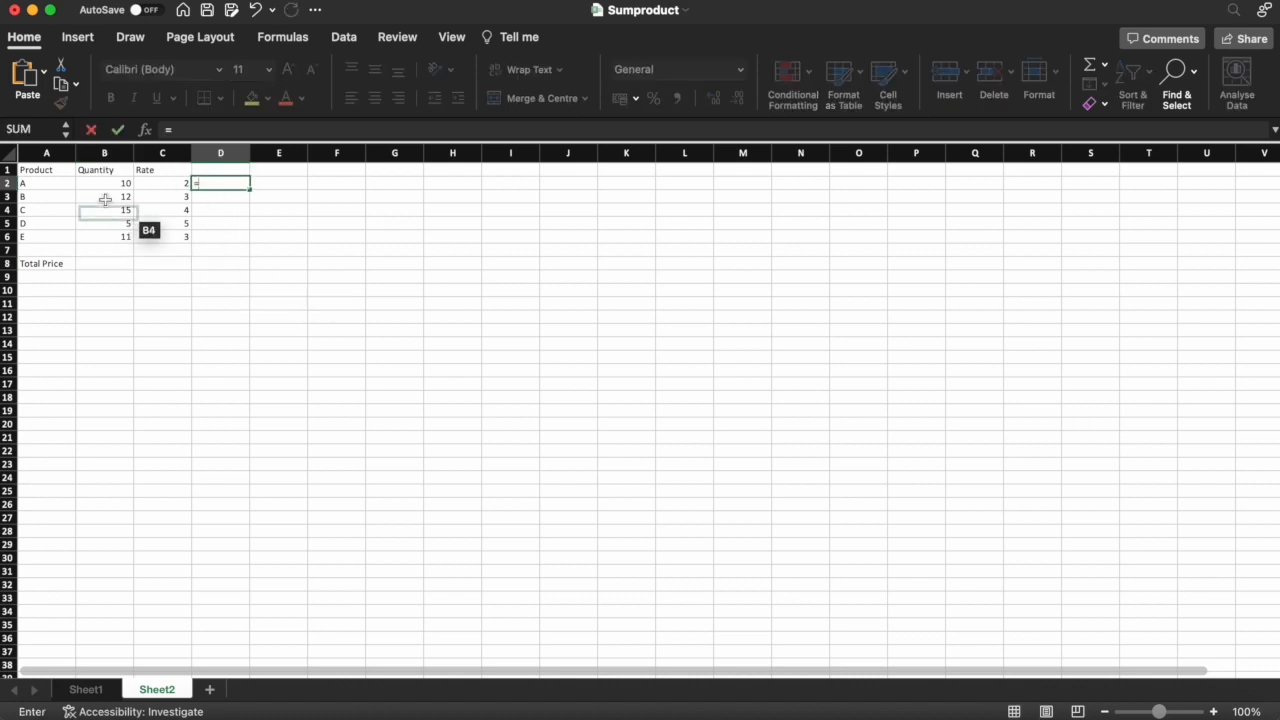
pyautogui.click(117, 183)
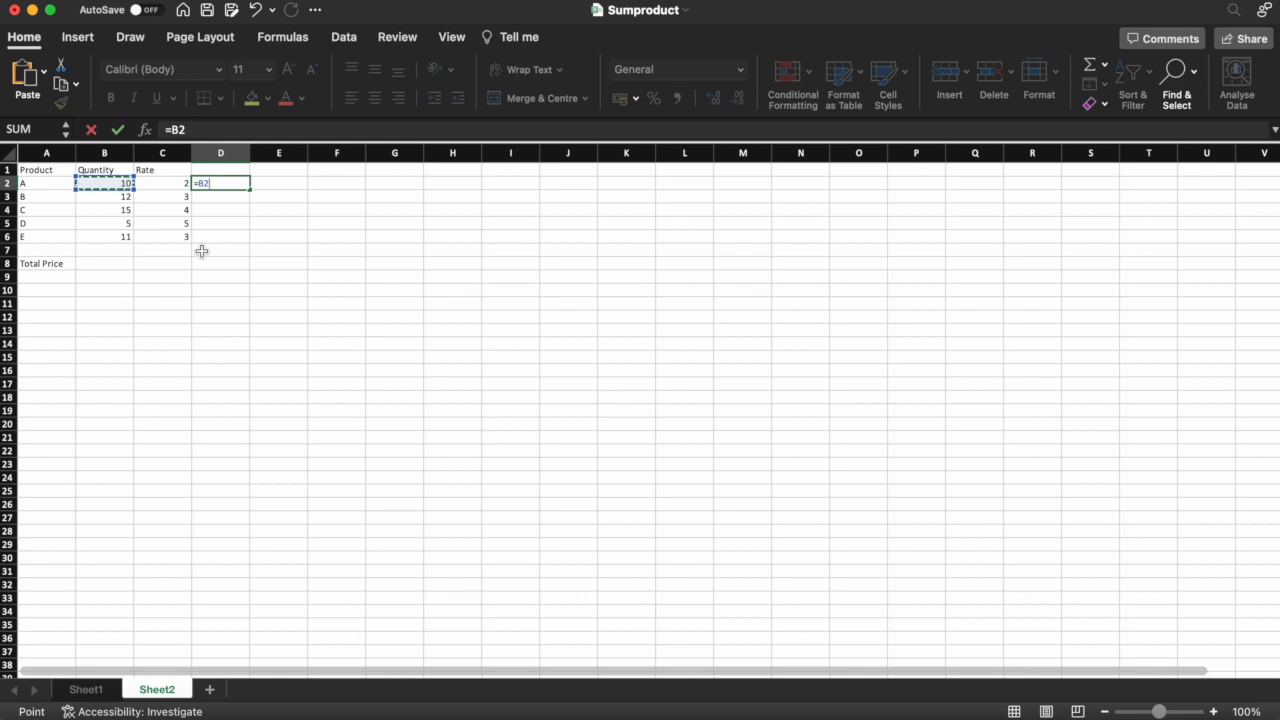
pyautogui.write('*')
pyautogui.click(171, 185)
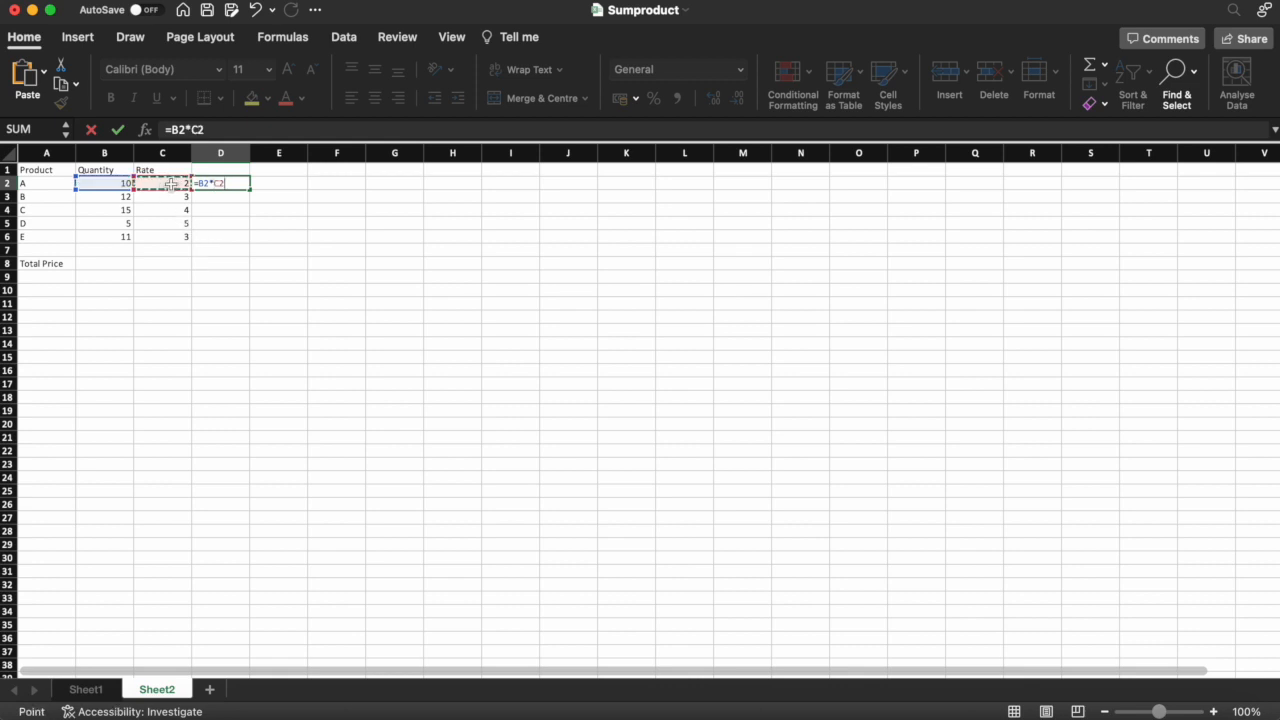
pyautogui.press('Return')
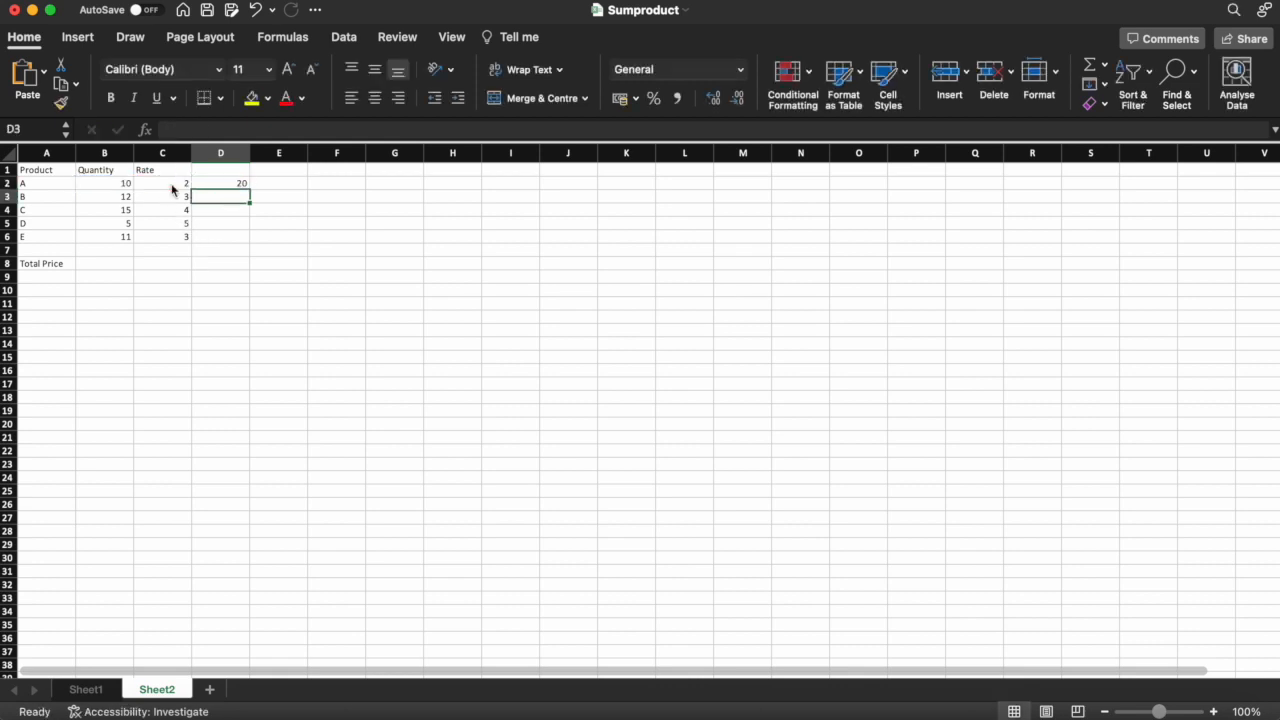
# Step: Copy the D2 formula down to D3:D6 and select the calculated prices in D2:D6
pyautogui.press('super+c')
pyautogui.press('Down')
pyautogui.hotkey('shift', 'Down')
pyautogui.hotkey('shift', 'Down')
pyautogui.hotkey('shift', 'Down')
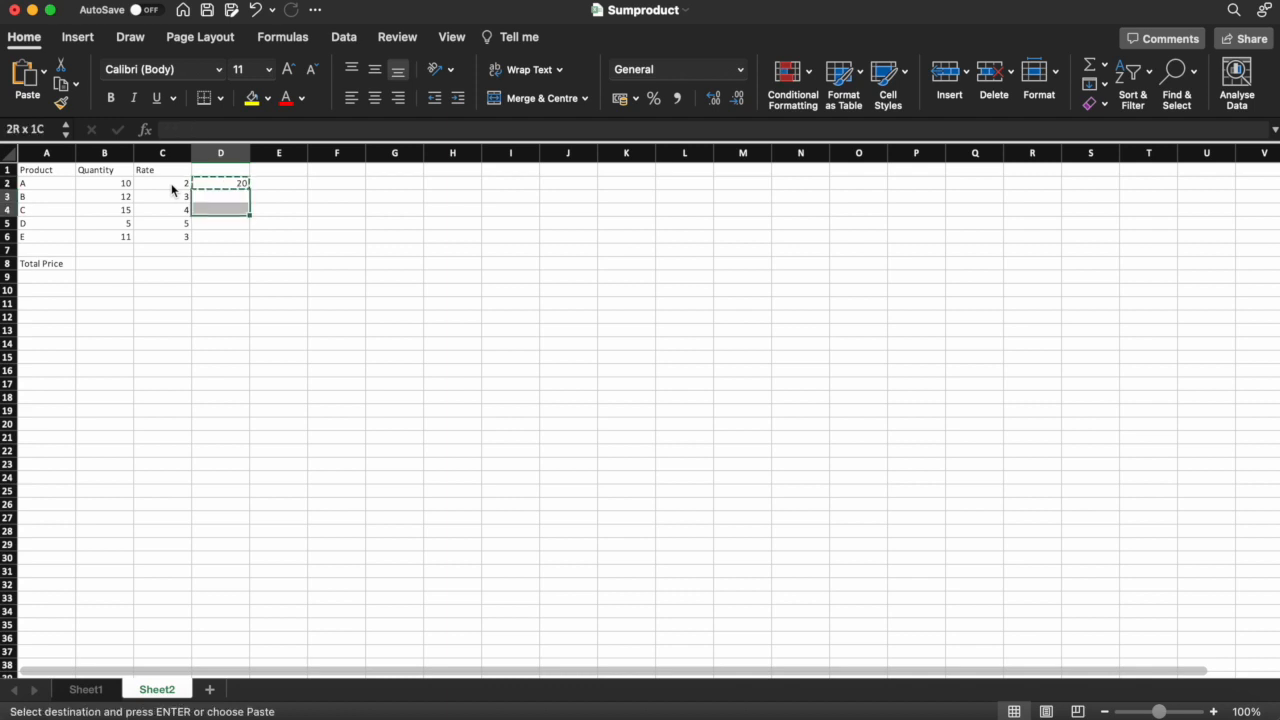
pyautogui.press('super+v')
pyautogui.press('Up')
pyautogui.hotkey('shift', 'Down')
pyautogui.hotkey('shift', 'Down')
pyautogui.hotkey('shift', 'Down')
pyautogui.hotkey('shift', 'Down')
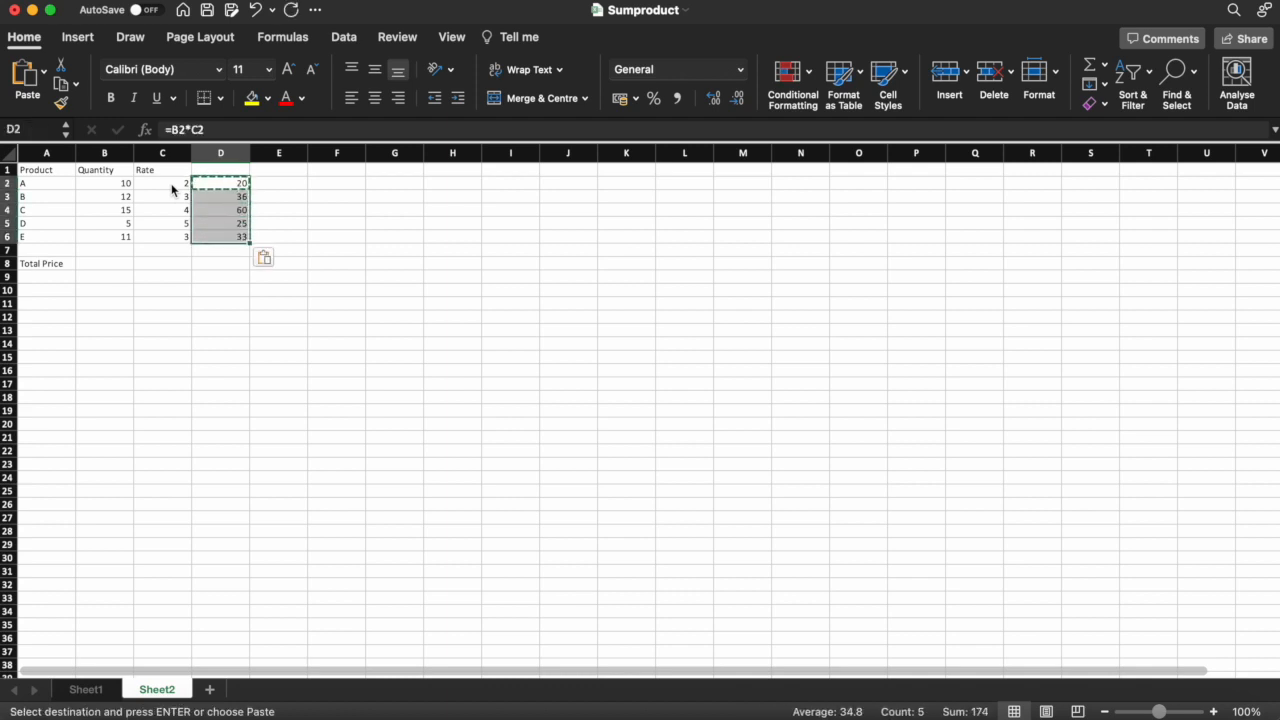
# Step: Total the line prices in D7 with a SUM of D2:D6
pyautogui.click(223, 251)
pyautogui.write('=sum(')
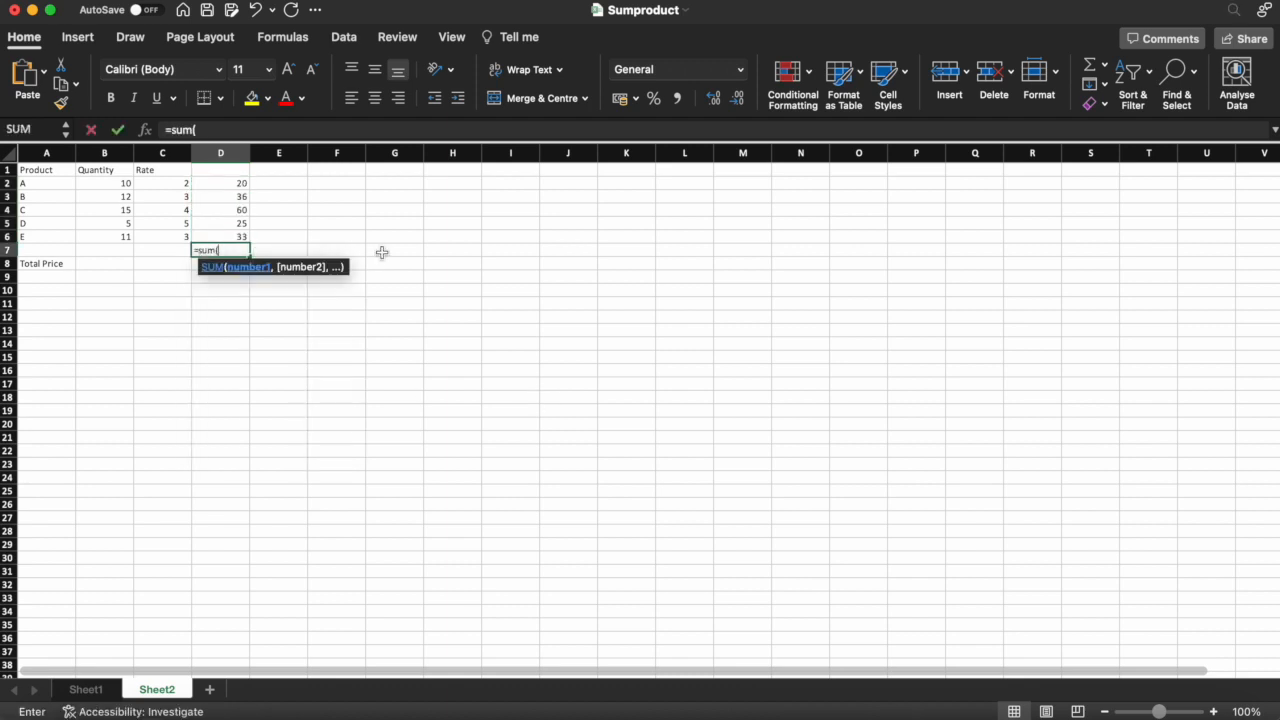
pyautogui.press('Up')
pyautogui.hotkey('shift', 'Up')
pyautogui.hotkey('shift', 'Up')
pyautogui.hotkey('shift', 'Up')
pyautogui.press('Return')
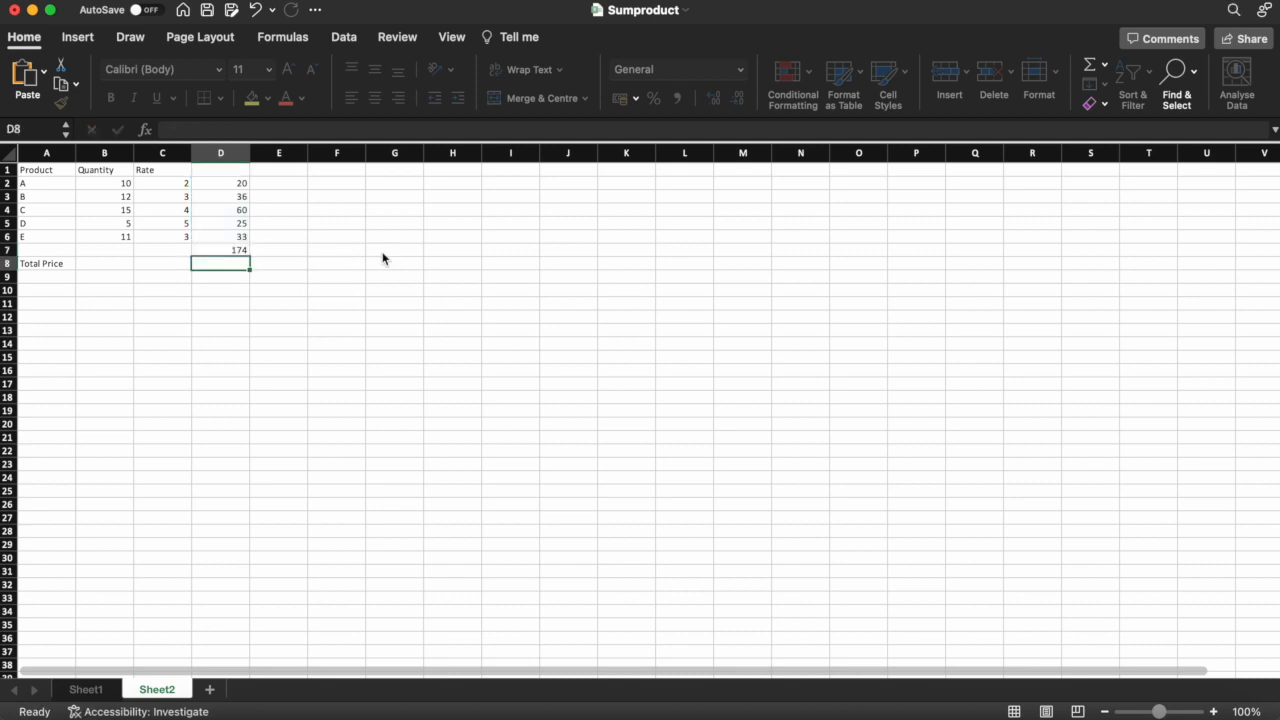
# Step: Start a SUMPRODUCT formula in the Total Price cell B8 with the quantities B2:B6 as the first array
pyautogui.press('Left')
pyautogui.press('Left')
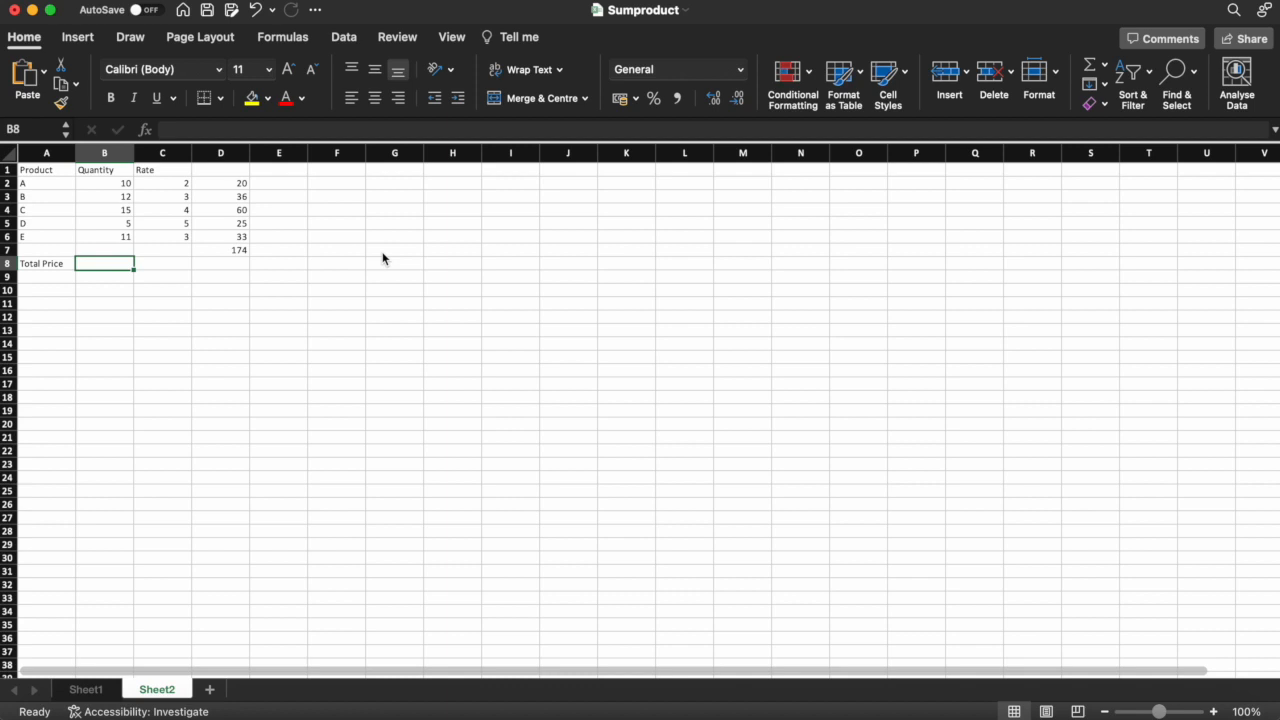
pyautogui.write('=')
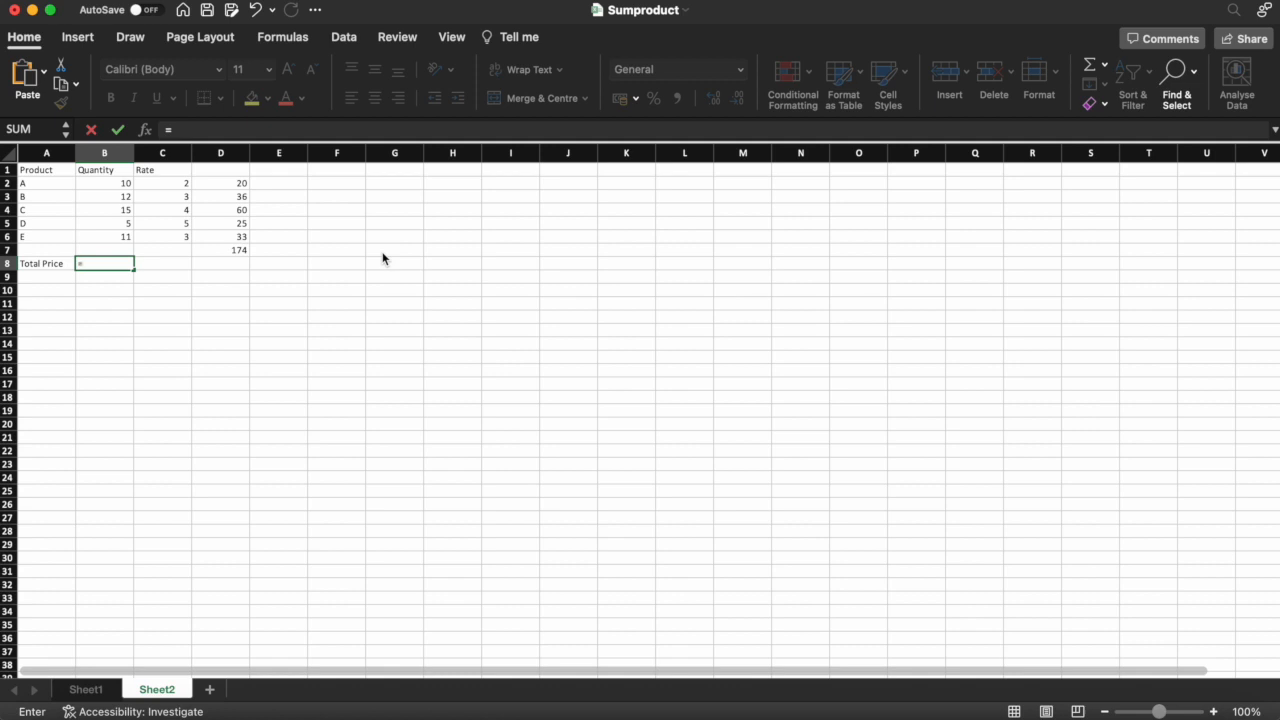
pyautogui.write('sumproduct(')
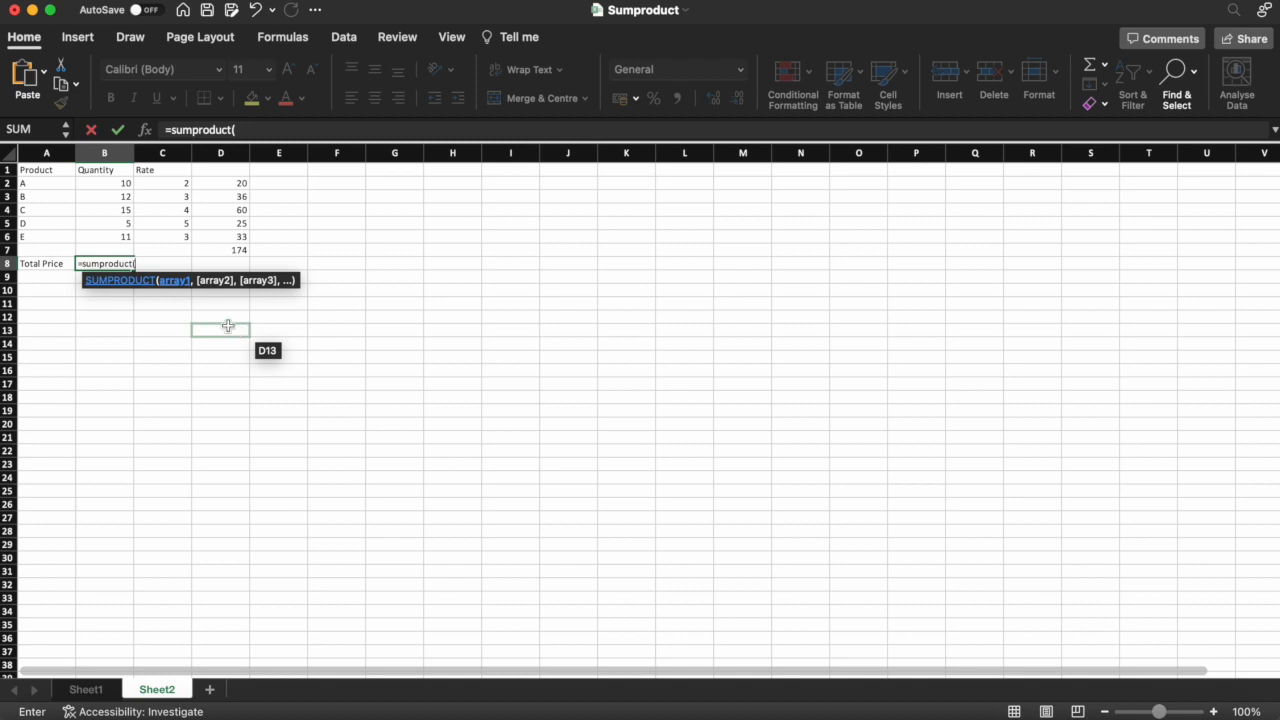
pyautogui.press('Up')
pyautogui.press('Up')
pyautogui.press('Up')
pyautogui.press('Up')
pyautogui.press('Up')
pyautogui.press('Up')
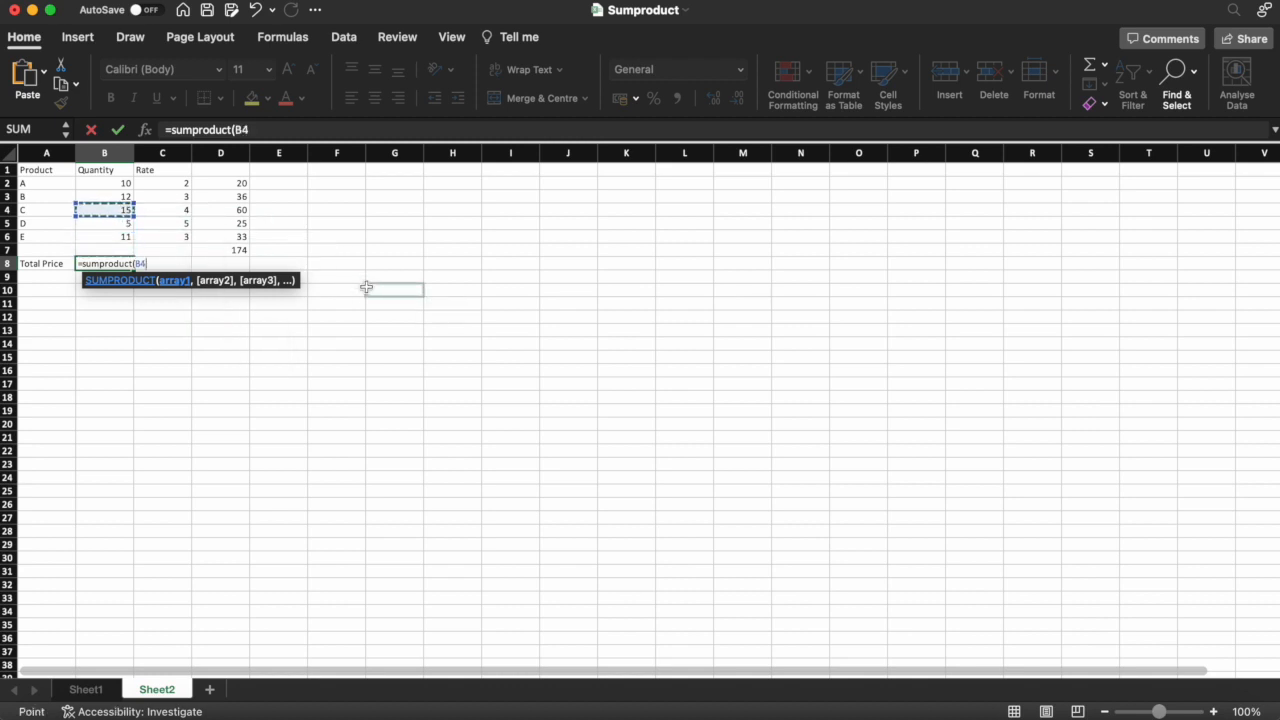
pyautogui.hotkey('shift', 'Down')
pyautogui.hotkey('shift', 'Down')
pyautogui.hotkey('shift', 'Down')
pyautogui.hotkey('shift', 'Down')
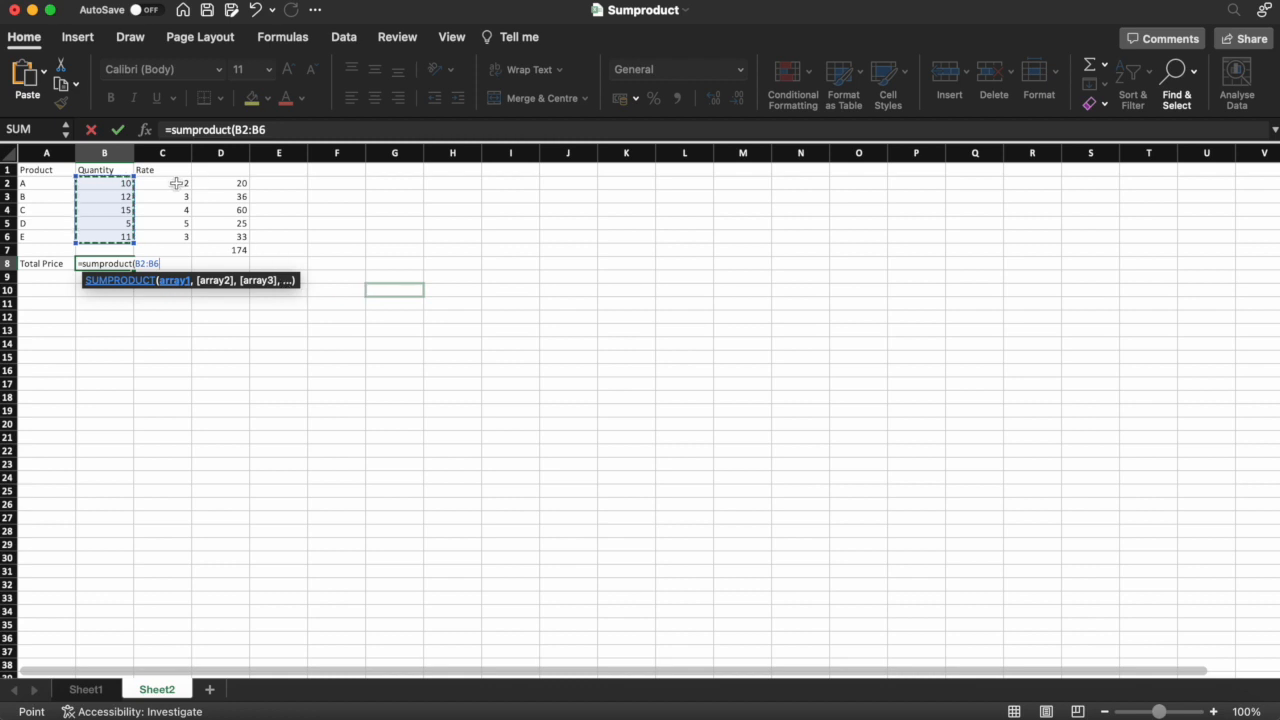
# Step: Add the rates C2:C6 as the second array and complete the Total Price formula as =SUMPRODUCT(B2:B6,C2:C6)
pyautogui.write(',')
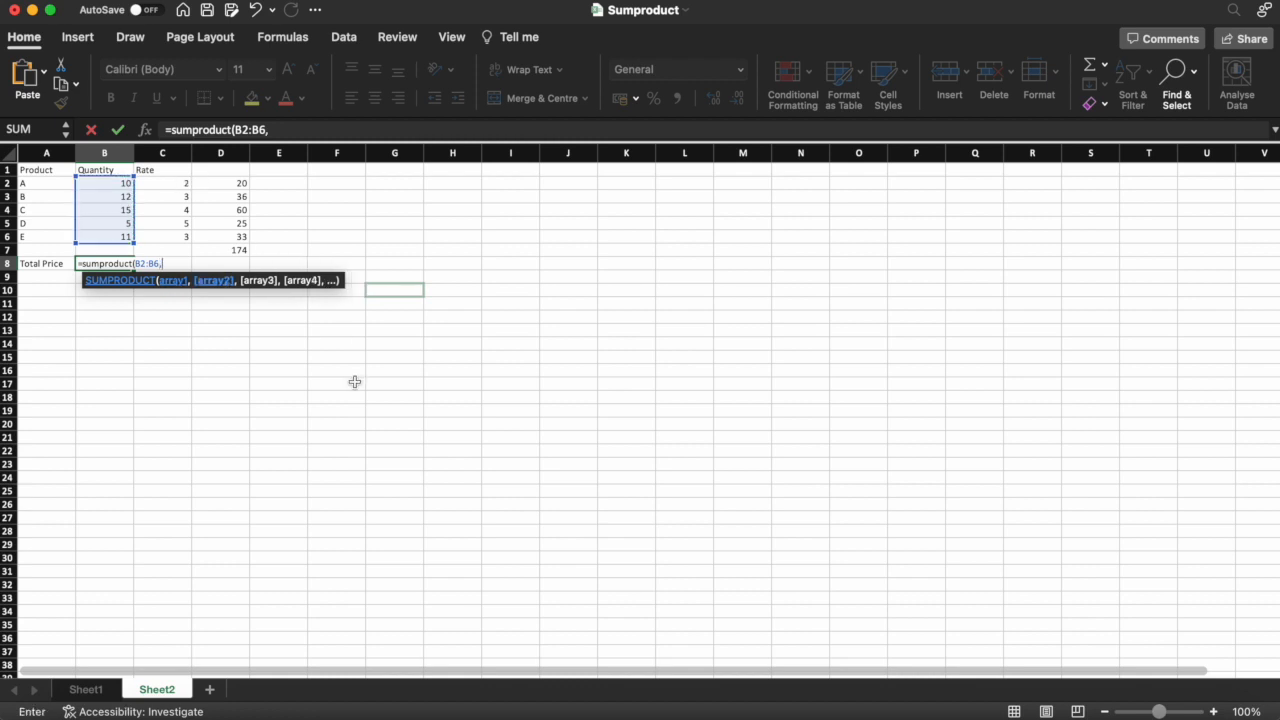
pyautogui.click(172, 186)
pyautogui.hotkey('shift', 'Down')
pyautogui.hotkey('shift', 'Down')
pyautogui.hotkey('shift', 'Down')
pyautogui.hotkey('shift', 'Down')
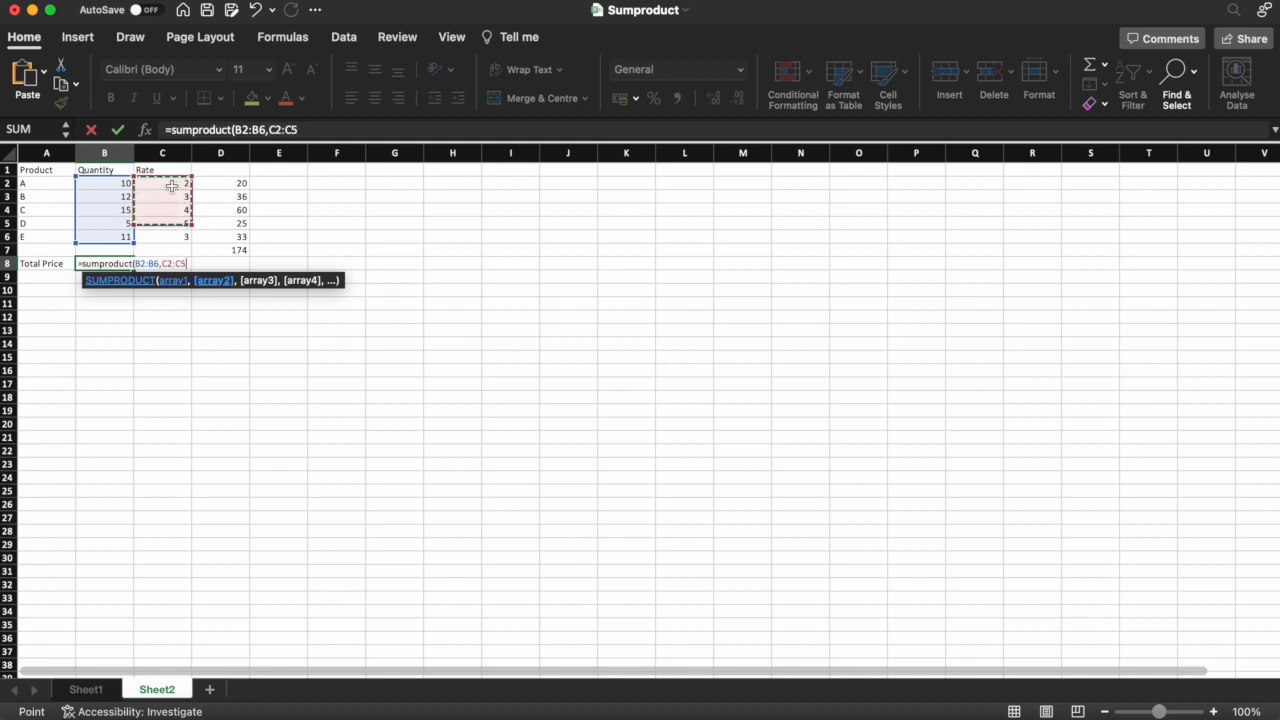
pyautogui.write(')')
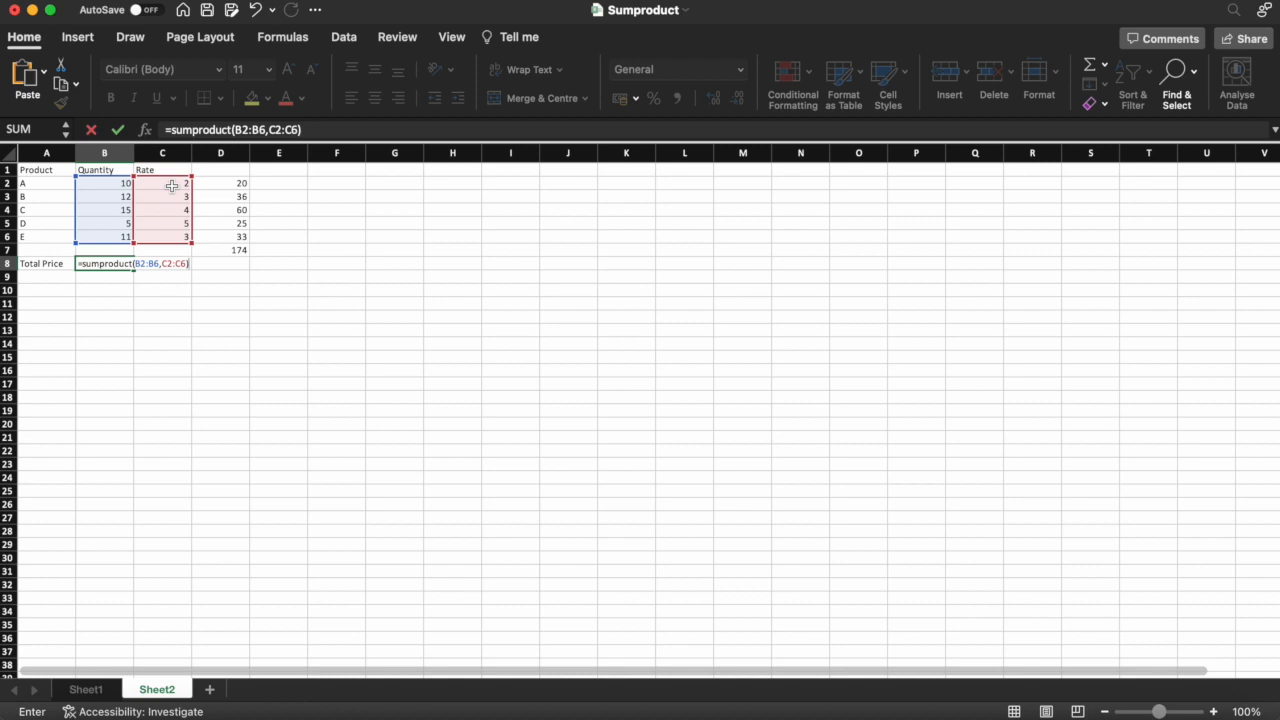
pyautogui.press('Return')
pyautogui.press('Up')
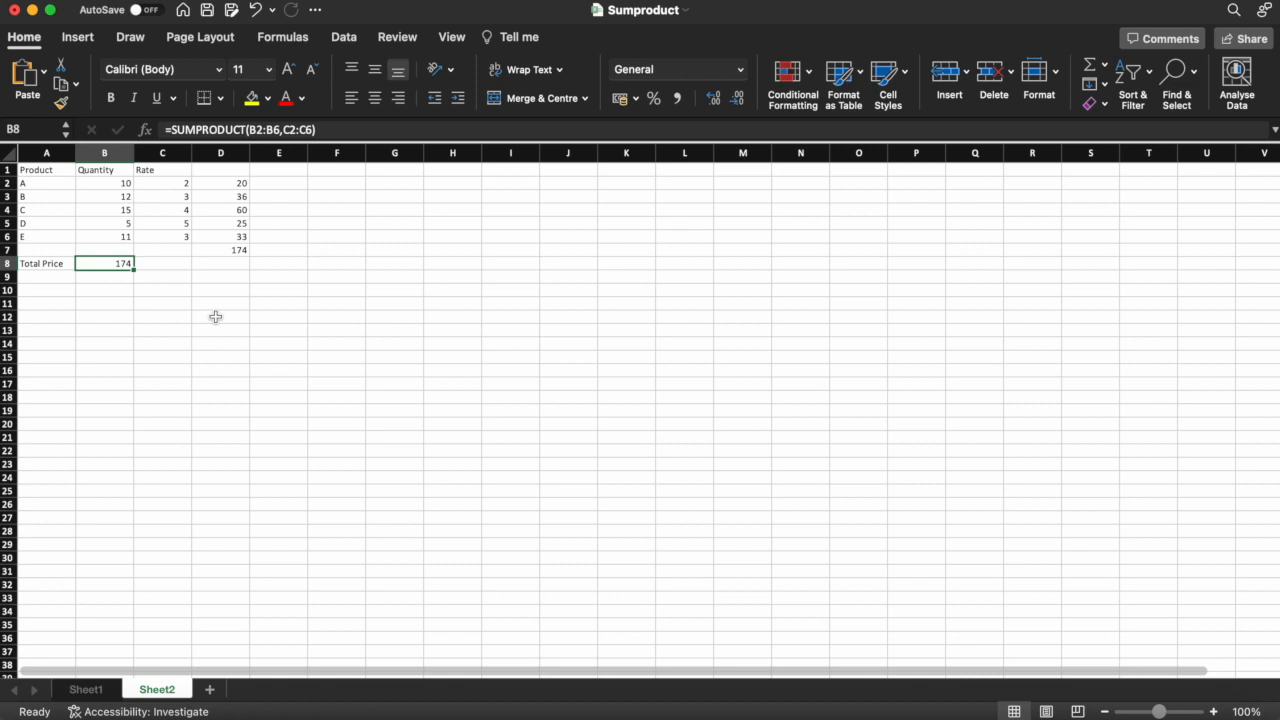
# Step: Switch to Sheet1 and examine the table in I1:L4 with products A to C and periods P01 to P03
pyautogui.click(86, 690)
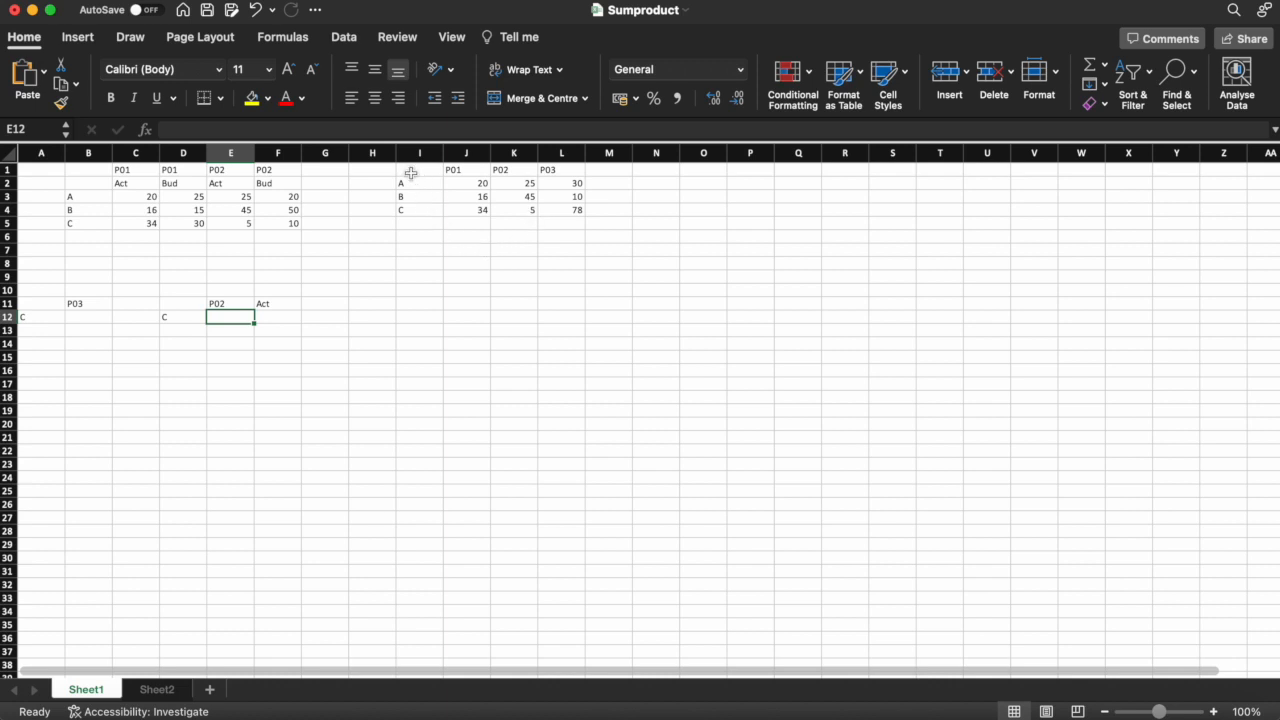
pyautogui.moveTo(413, 170); pyautogui.dragTo(556, 208)
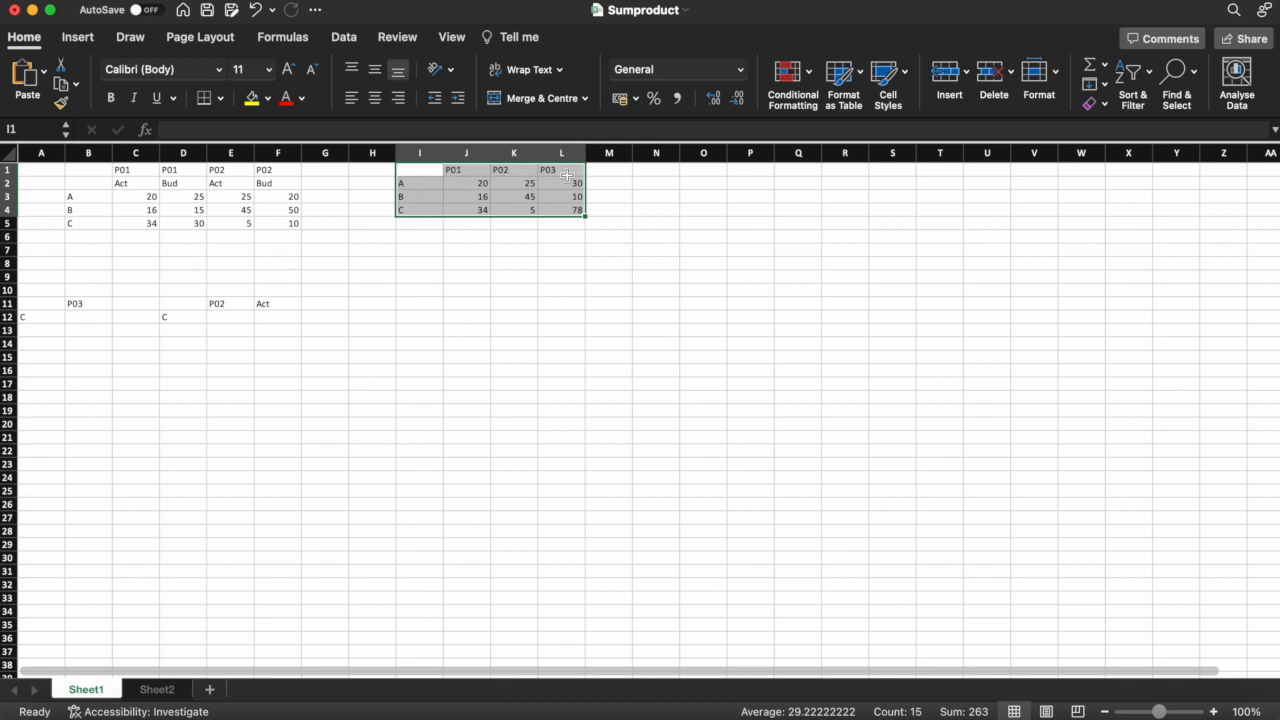
pyautogui.click(502, 262)
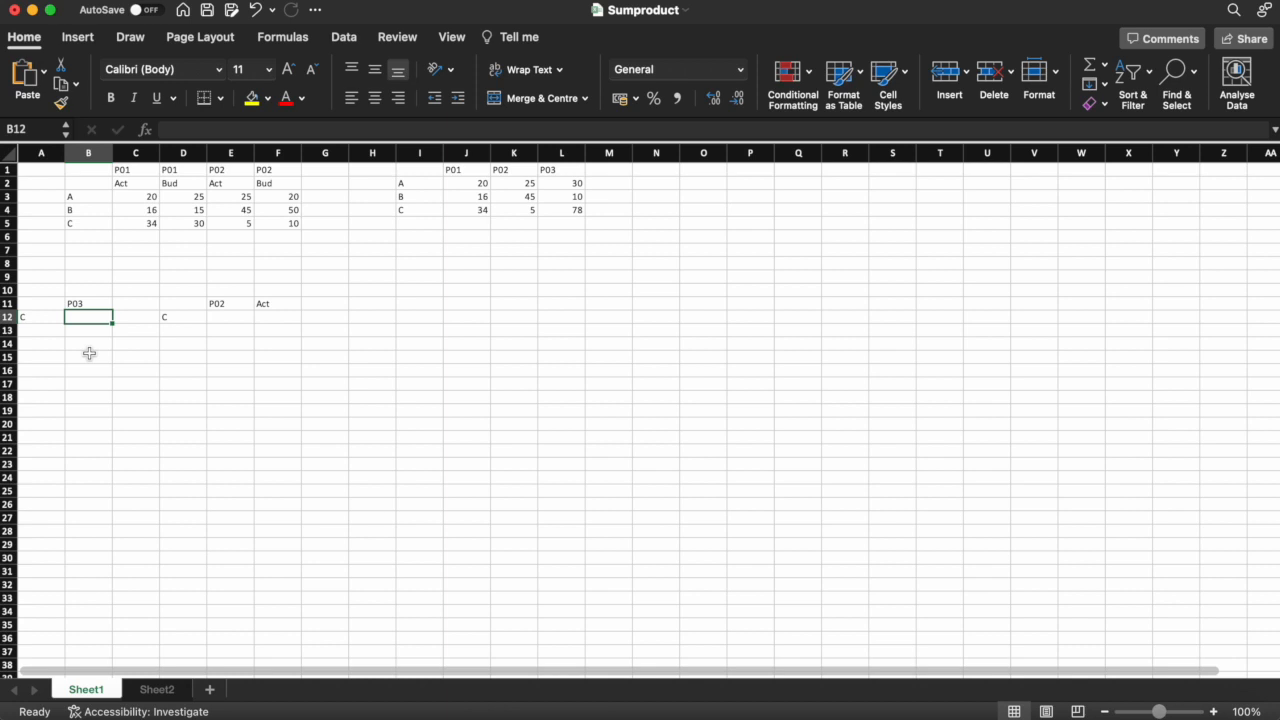
# Step: Start a SUMPRODUCT formula in B12 with the bracketed row condition (I2:I4=A12)
pyautogui.write('=')
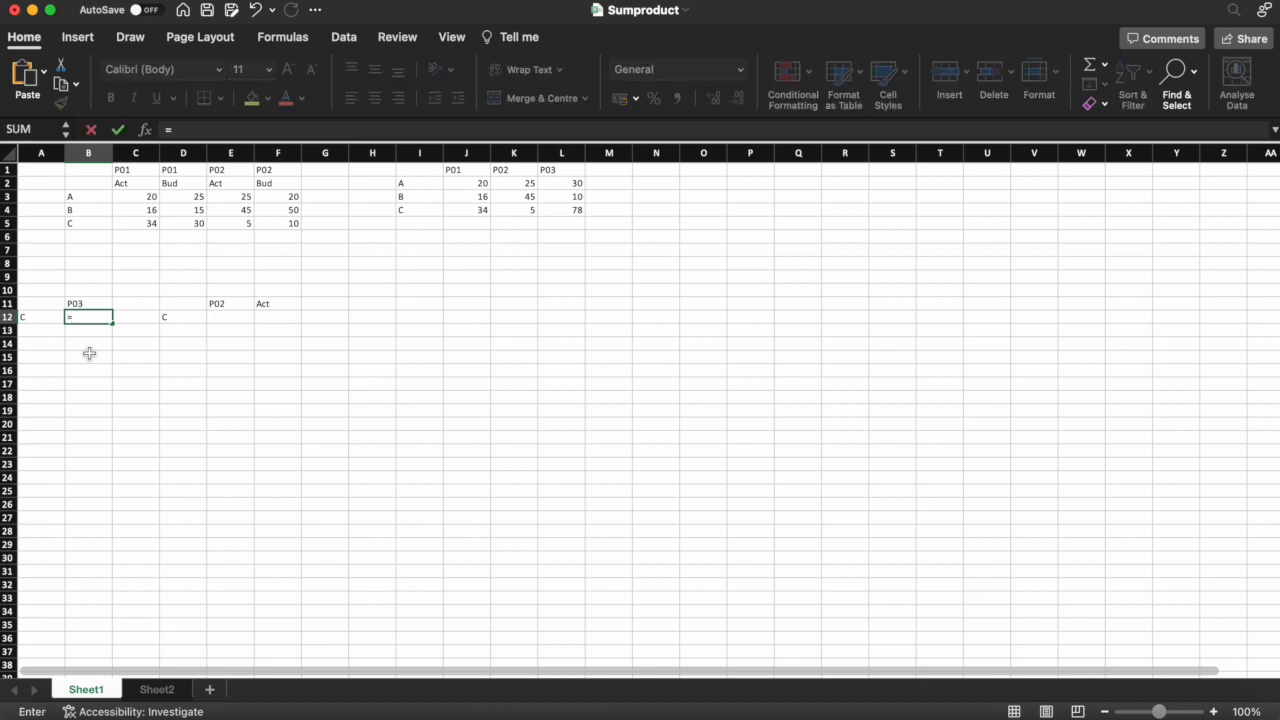
pyautogui.write('sum')
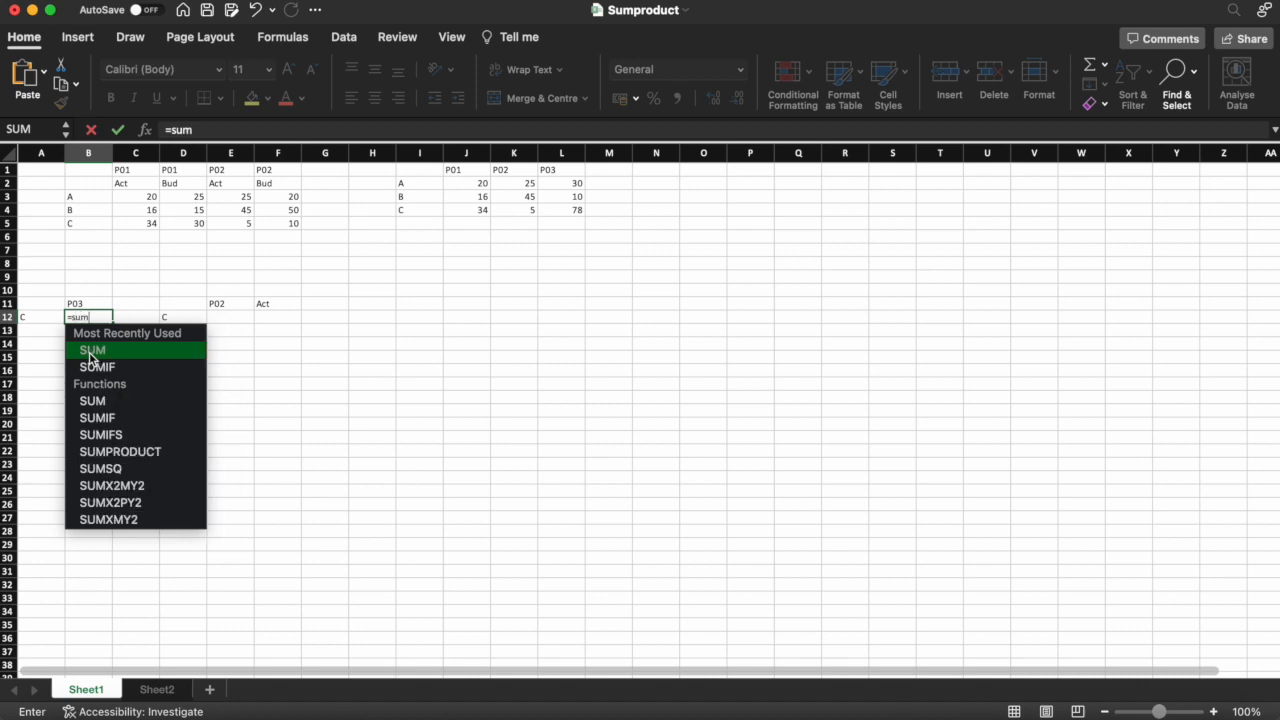
pyautogui.write('pr')
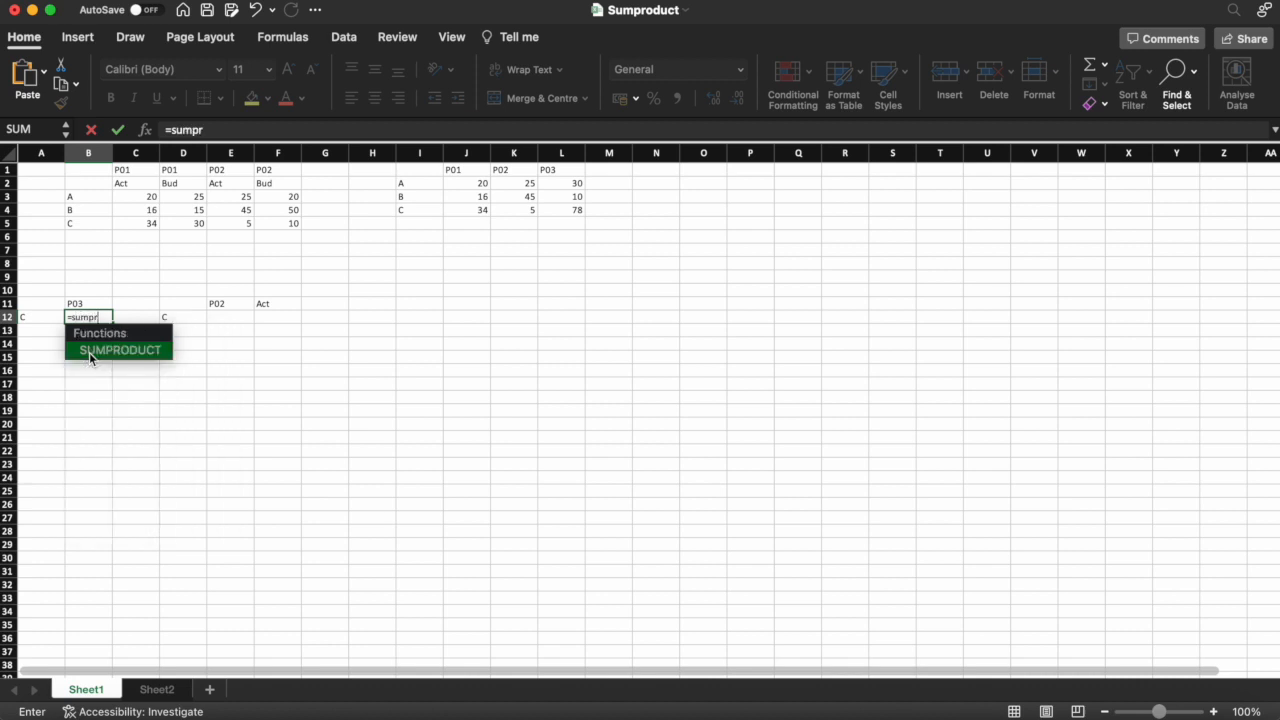
pyautogui.write('oduct(')
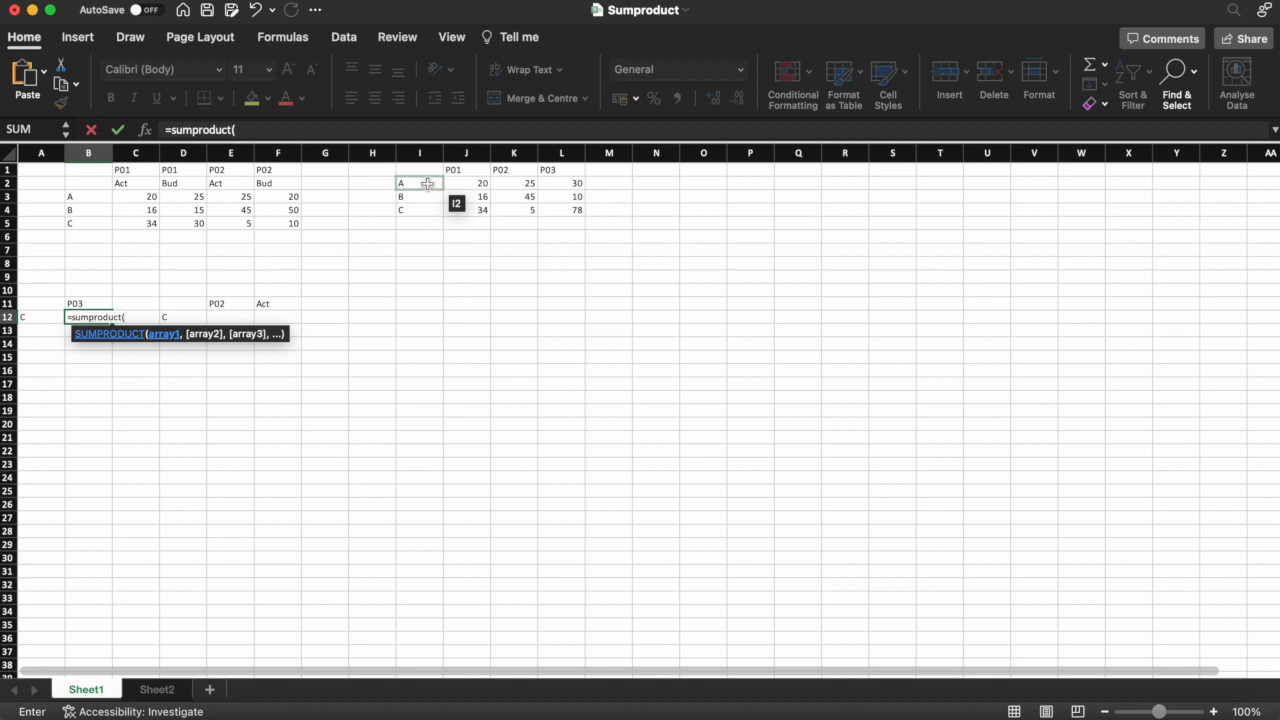
pyautogui.moveTo(428, 183); pyautogui.dragTo(424, 212)
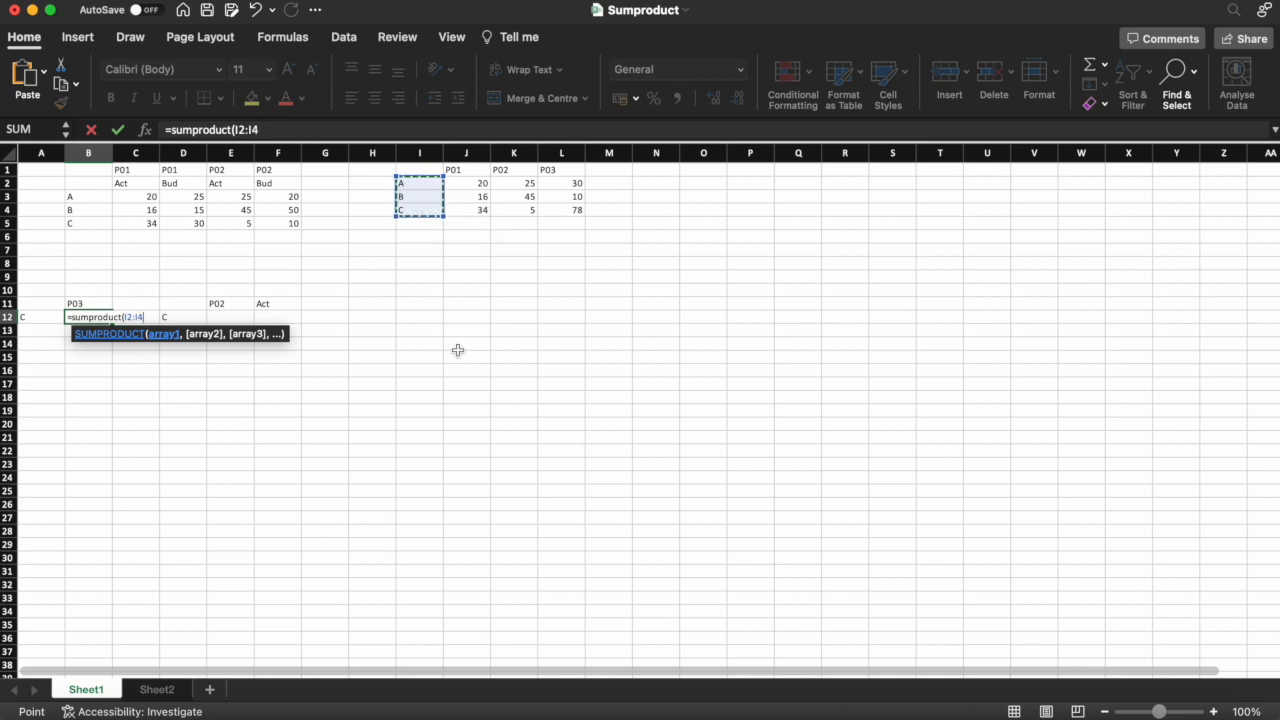
pyautogui.write('=')
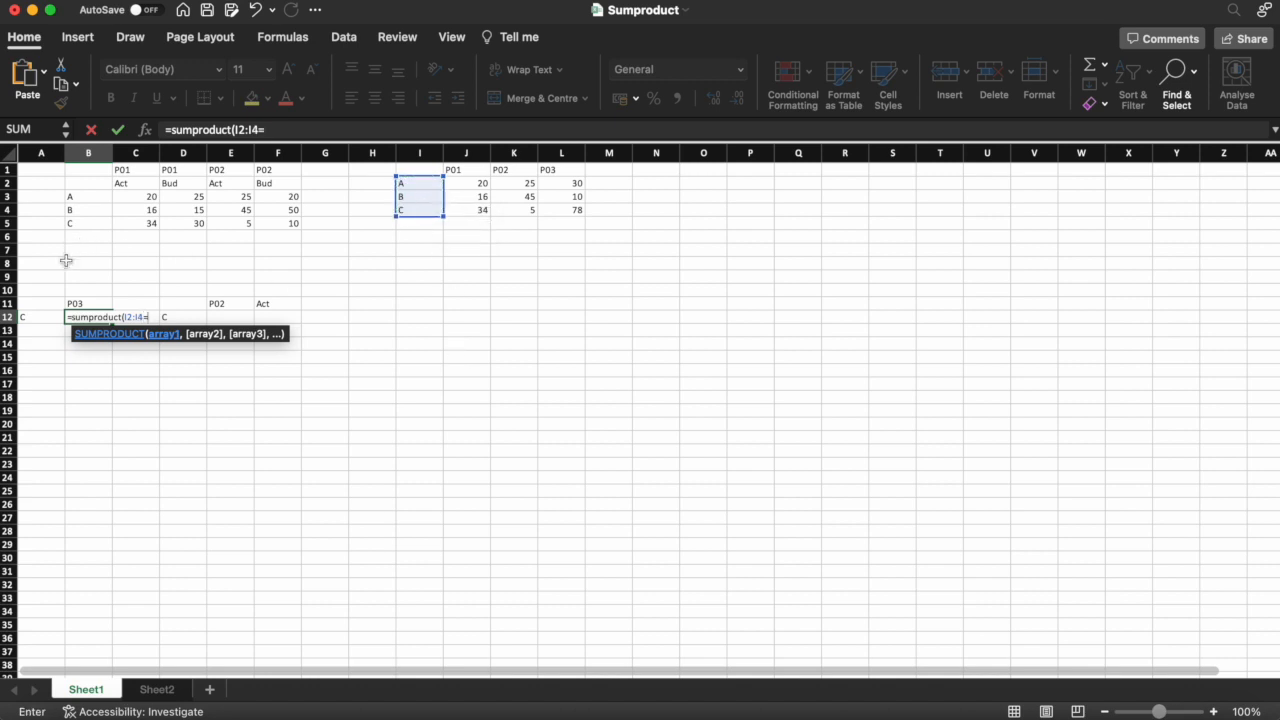
pyautogui.click(28, 317)
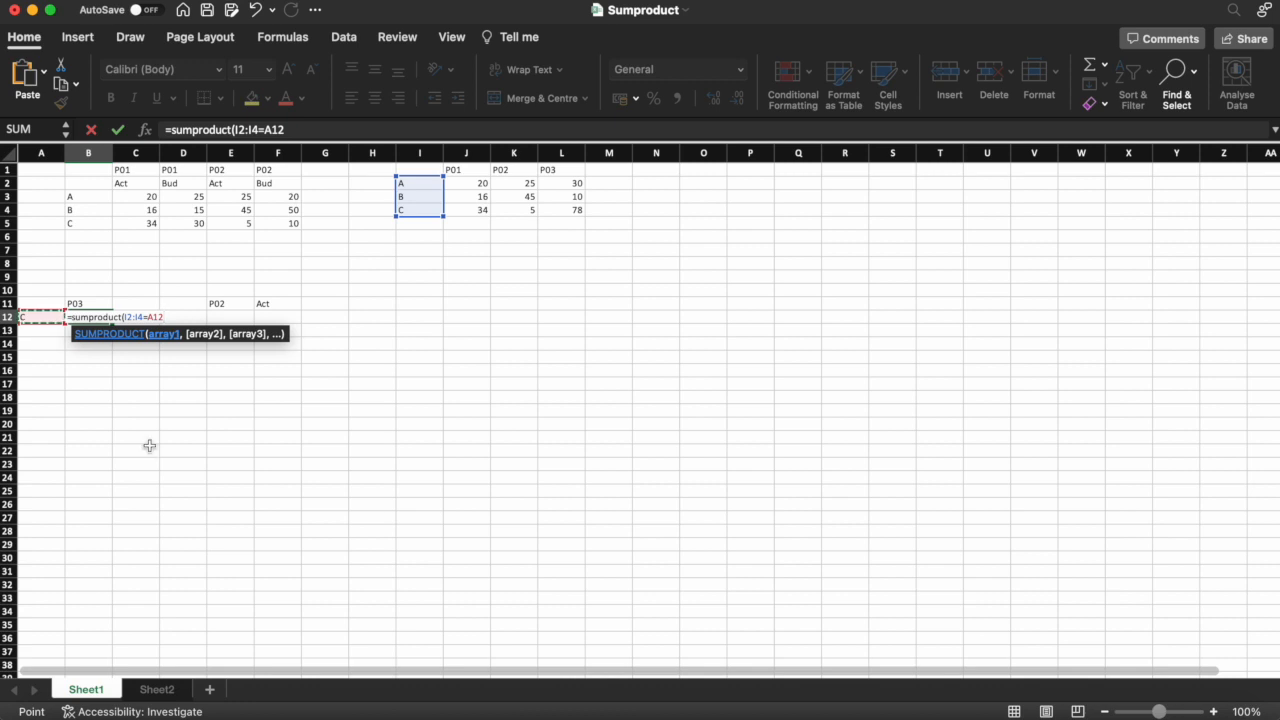
pyautogui.click(236, 130)
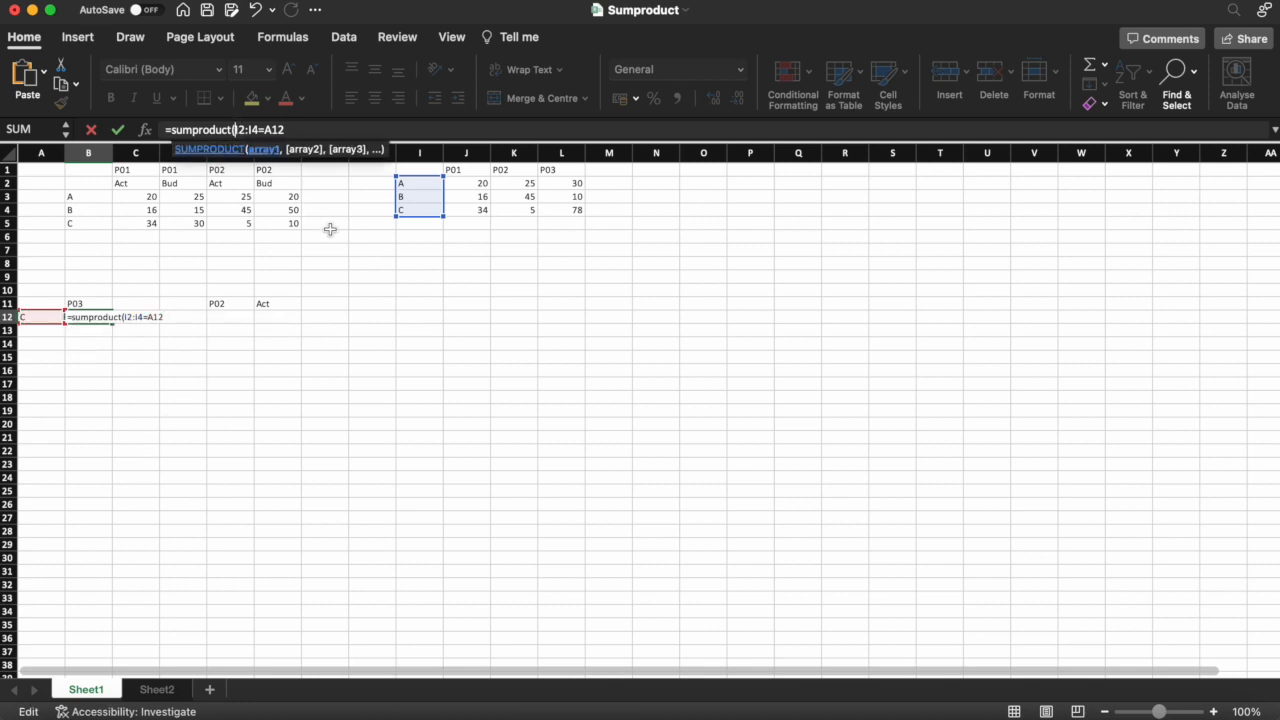
pyautogui.write('(')
pyautogui.write(')')
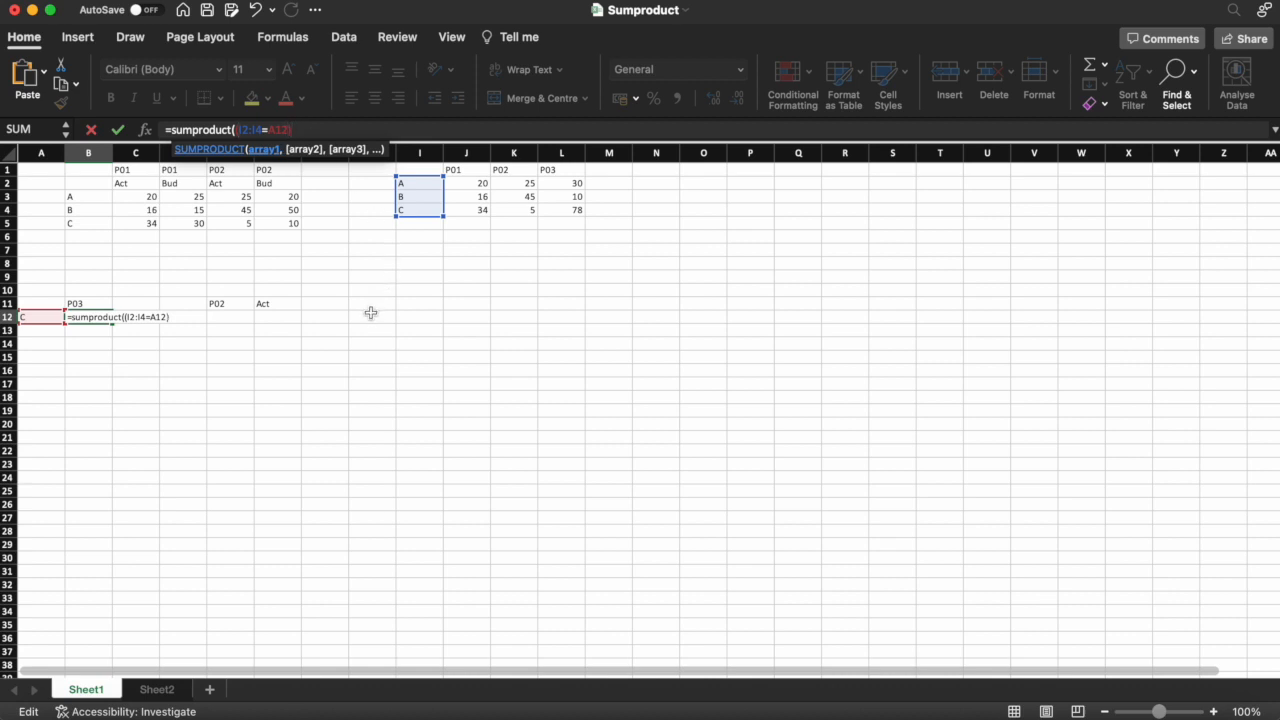
# Step: Multiply the row condition by the bracketed period condition (J1:L1=B11) and append another multiplication sign
pyautogui.write('*')
pyautogui.write('(')
pyautogui.moveTo(455, 170); pyautogui.dragTo(565, 172)
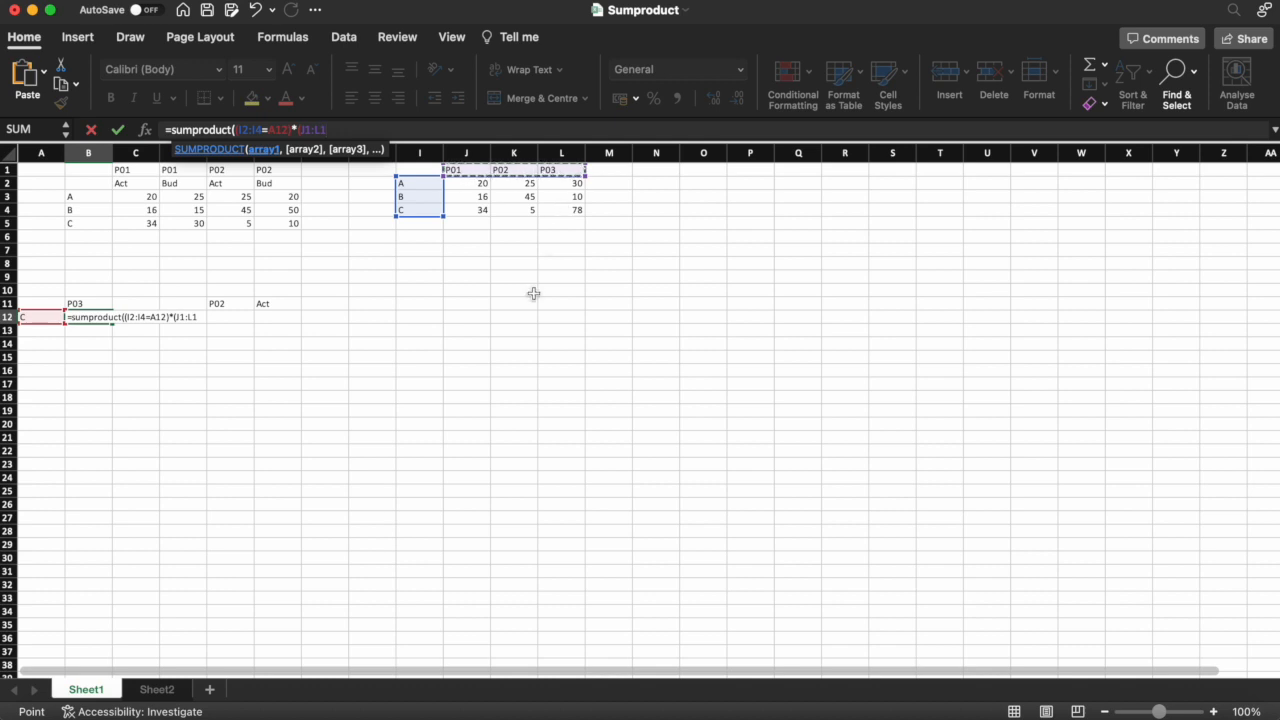
pyautogui.write('=')
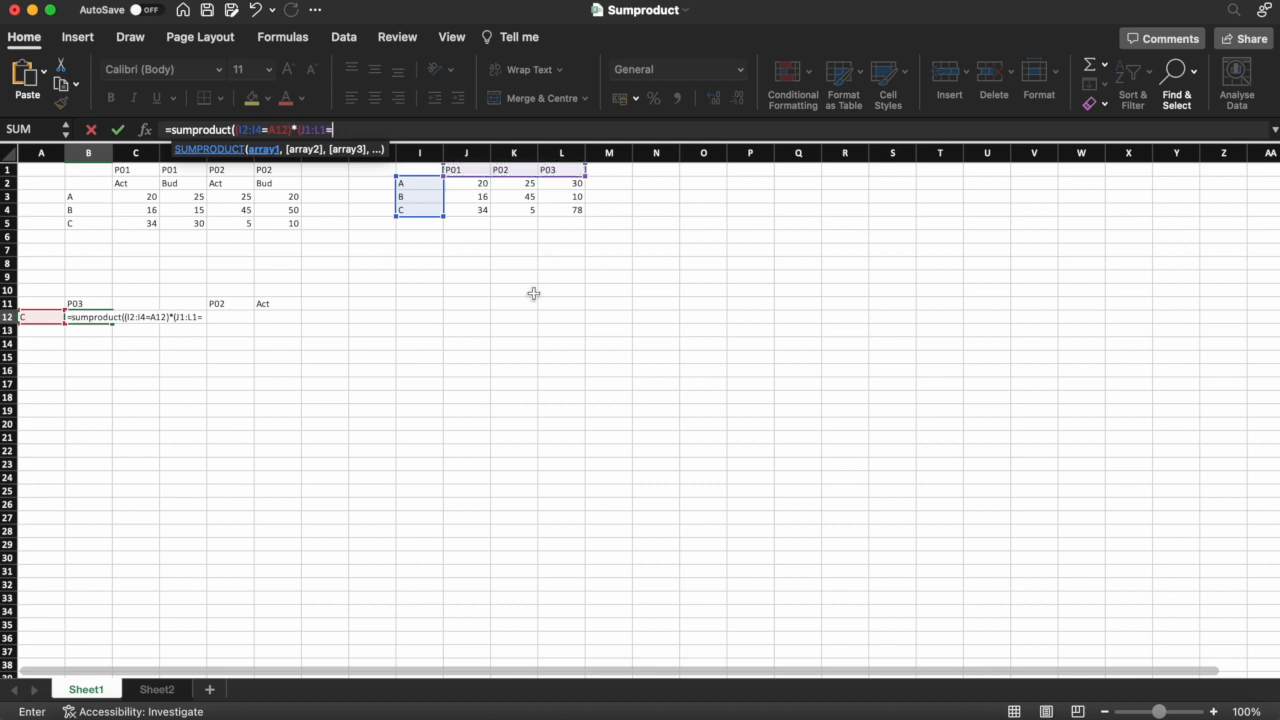
pyautogui.click(79, 304)
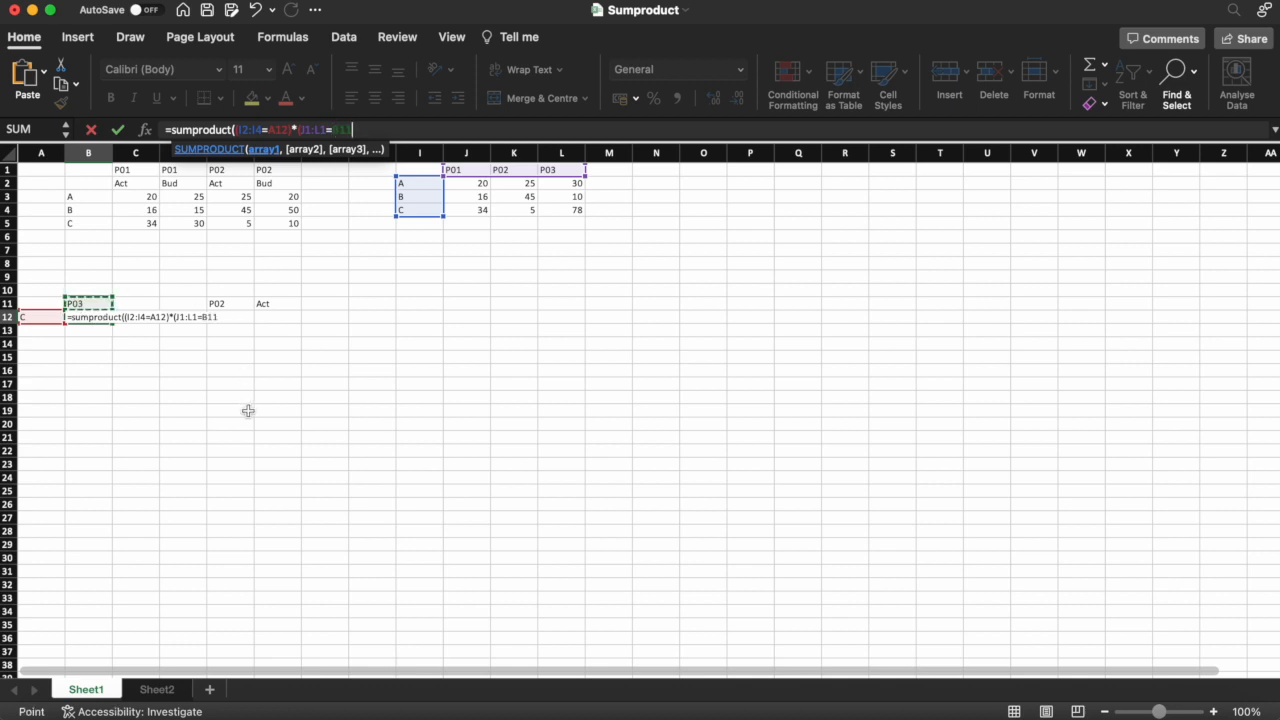
pyautogui.write(')*')
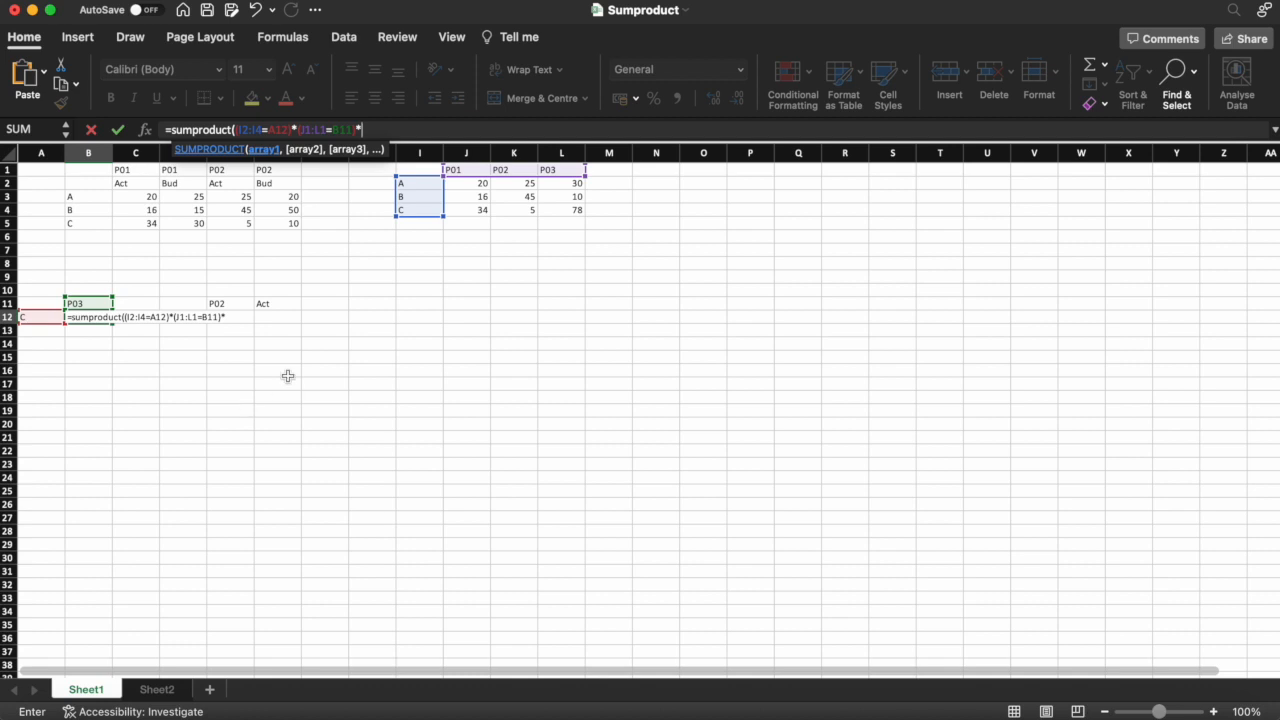
# Step: Add the data range J2:L4 as the last factor and complete the B12 formula as =SUMPRODUCT((I2:I4=A12)*(J1:L1=B11)*J2:L4)
pyautogui.click(466, 184)
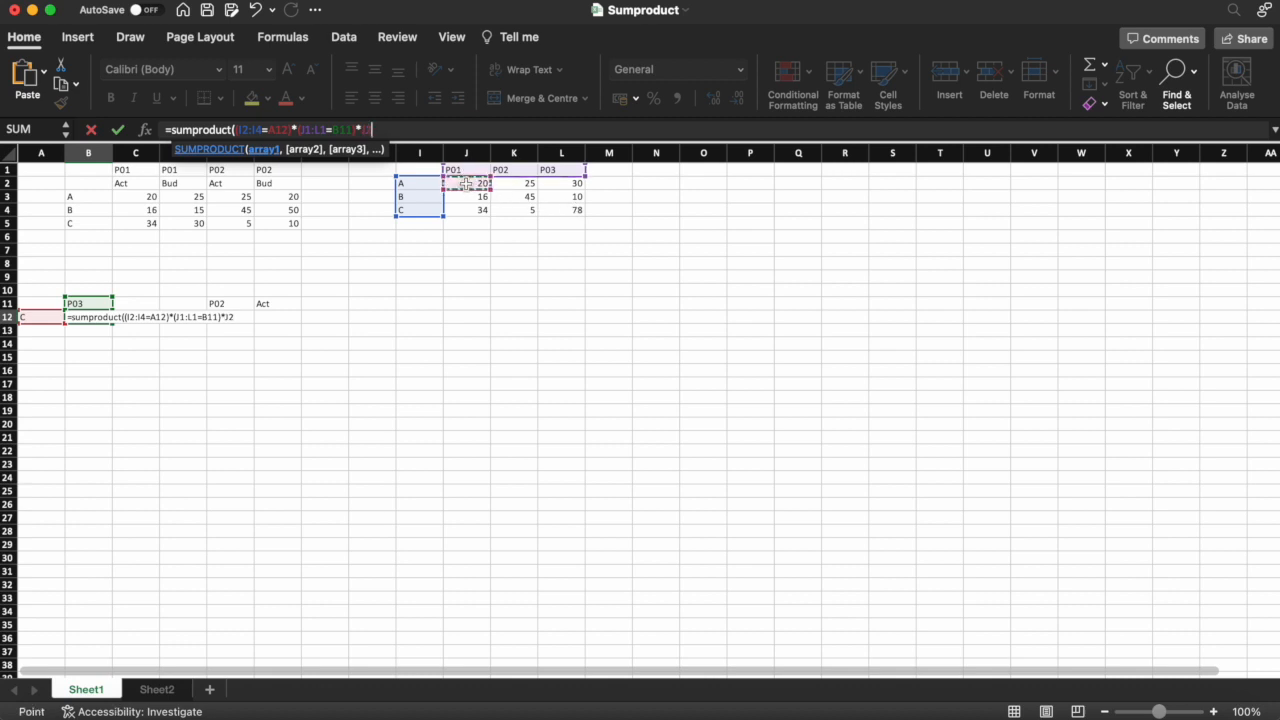
pyautogui.moveTo(466, 184); pyautogui.dragTo(578, 211)
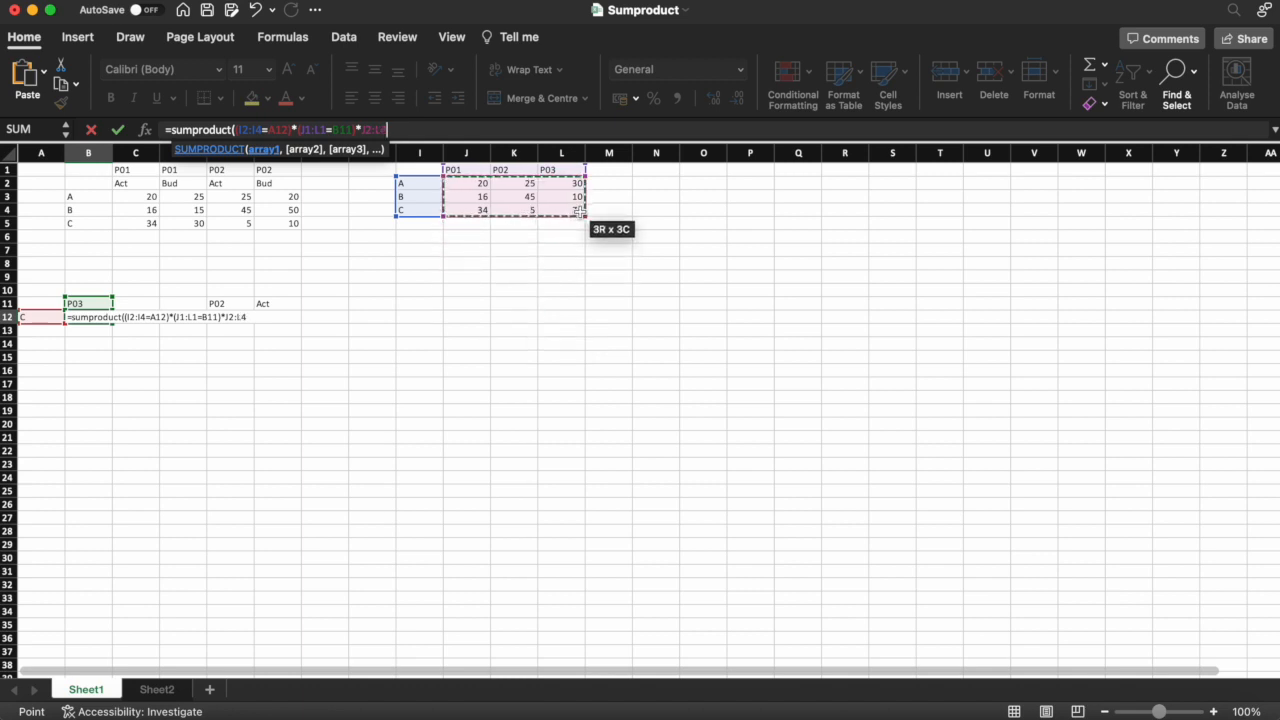
pyautogui.click(578, 211)
pyautogui.moveTo(467, 184); pyautogui.dragTo(567, 207)
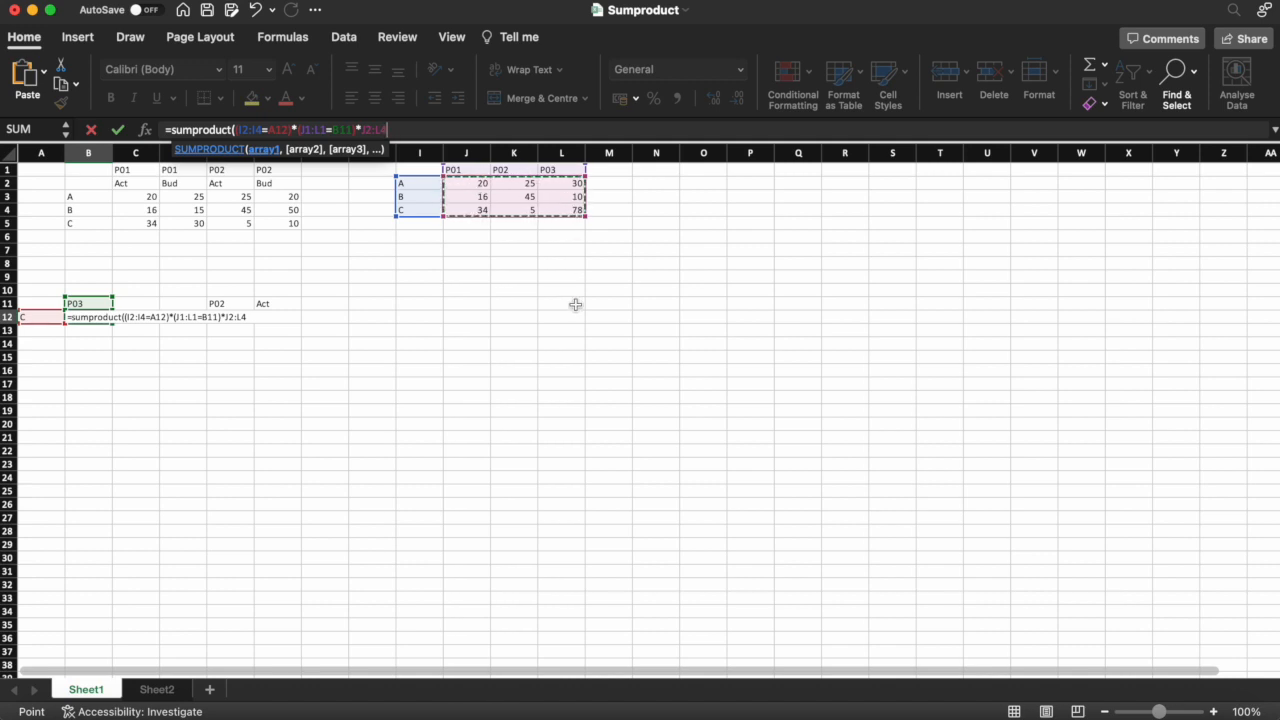
pyautogui.write(')')
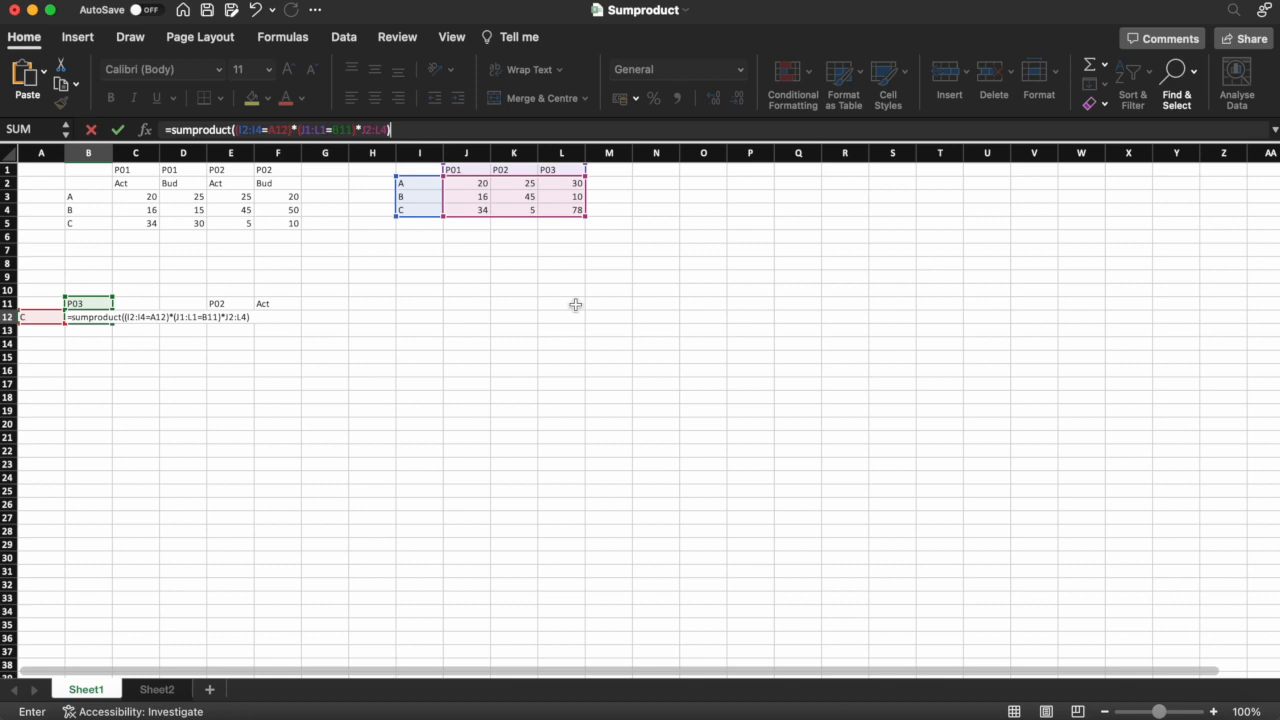
pyautogui.press('Return')
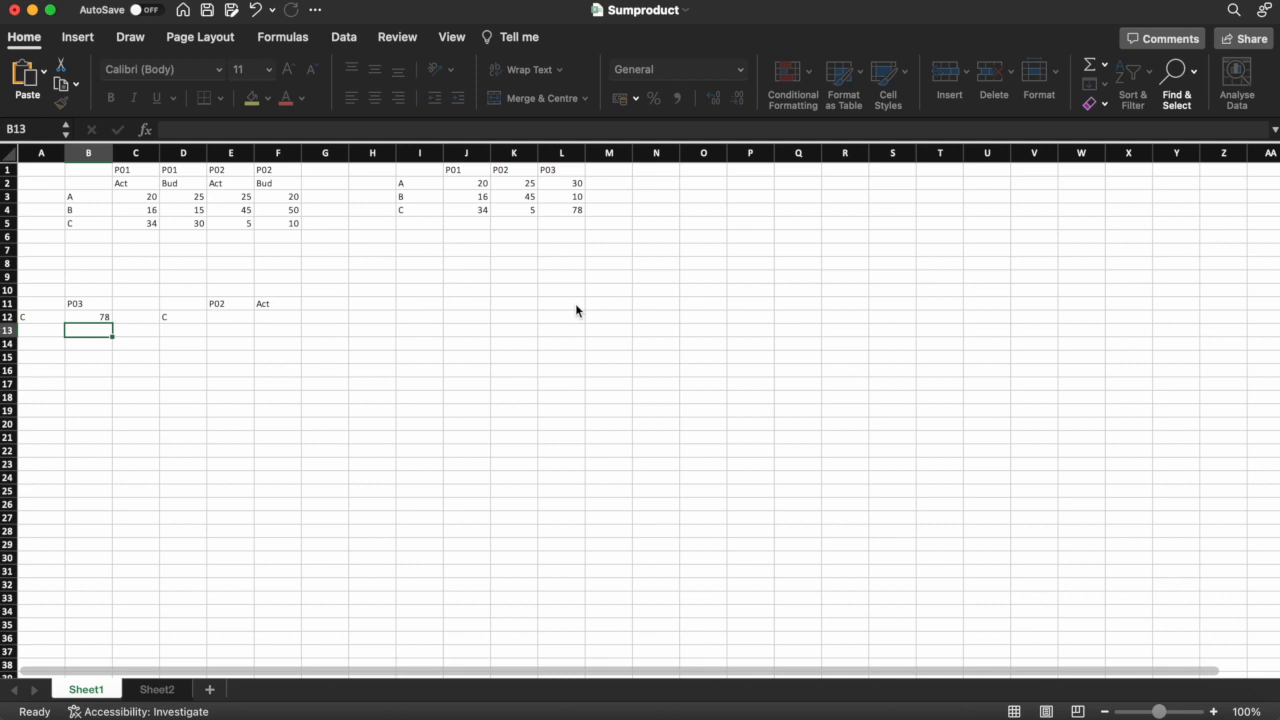
pyautogui.press('Up')
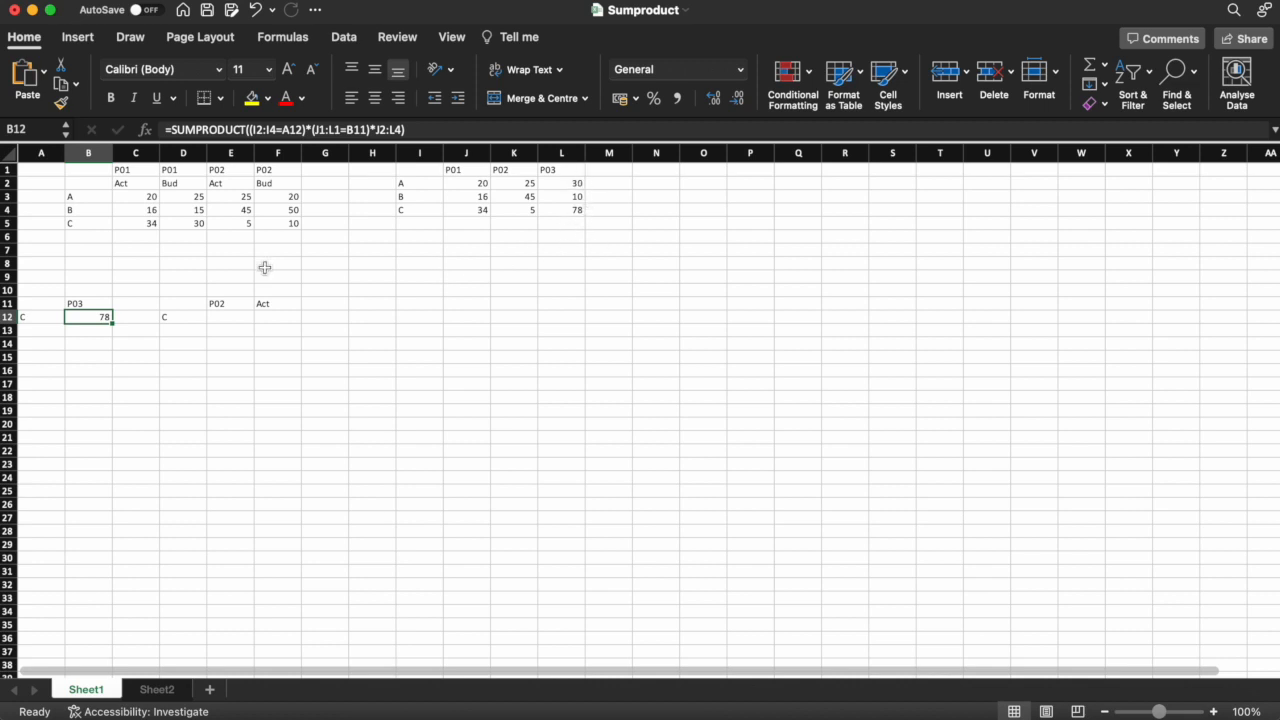
pyautogui.click(574, 210)
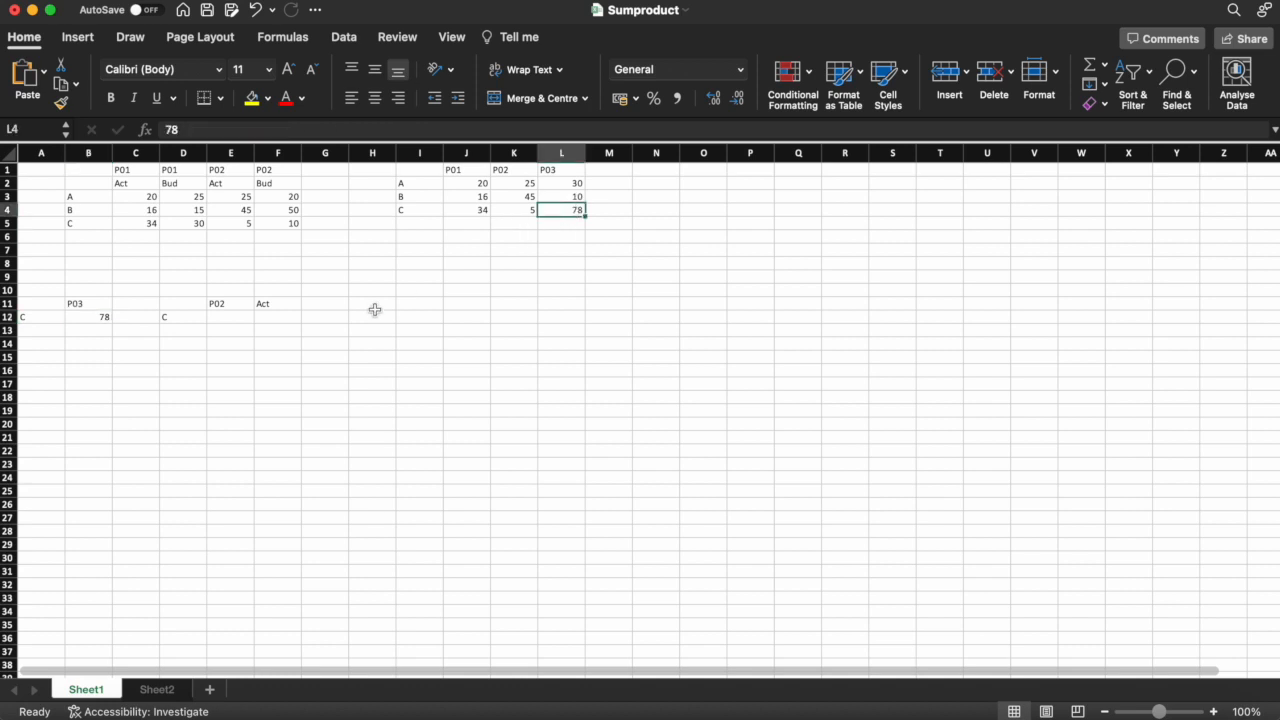
# Step: Change the lookup product in A12 to B and check the formula cell B12
pyautogui.click(45, 318)
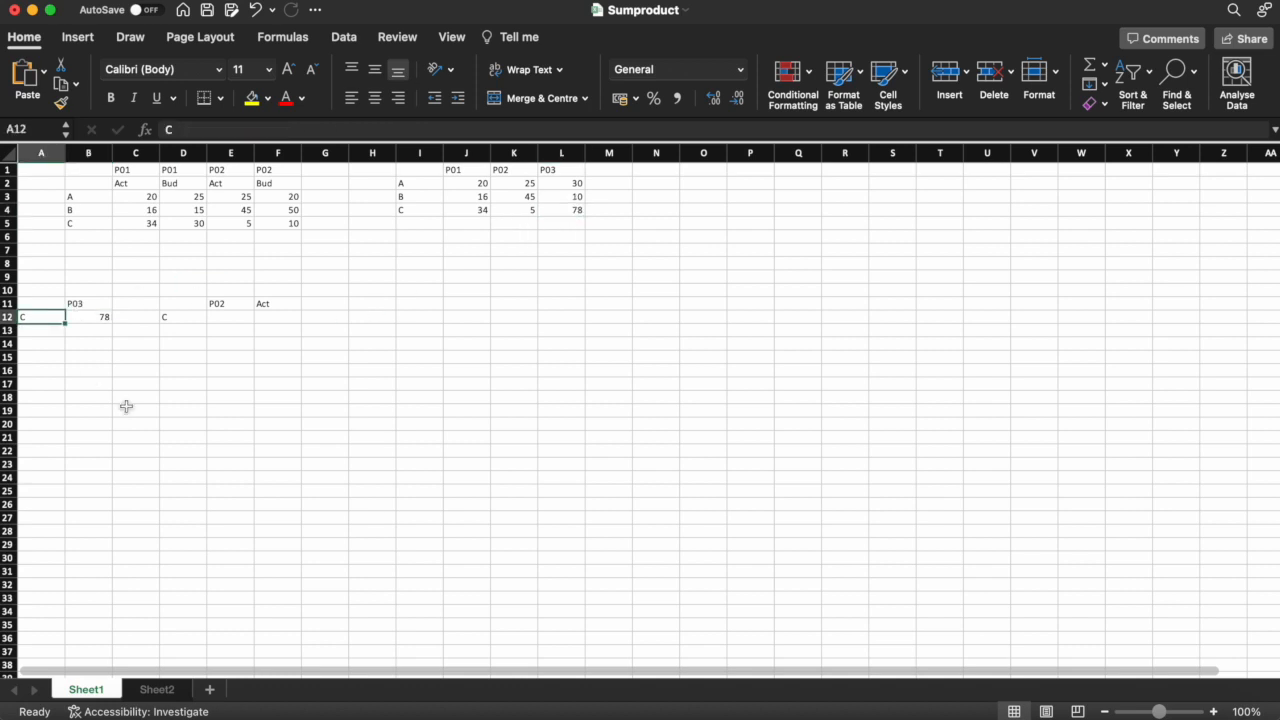
pyautogui.write('B')
pyautogui.press('Return')
pyautogui.press('Up')
pyautogui.press('Right')
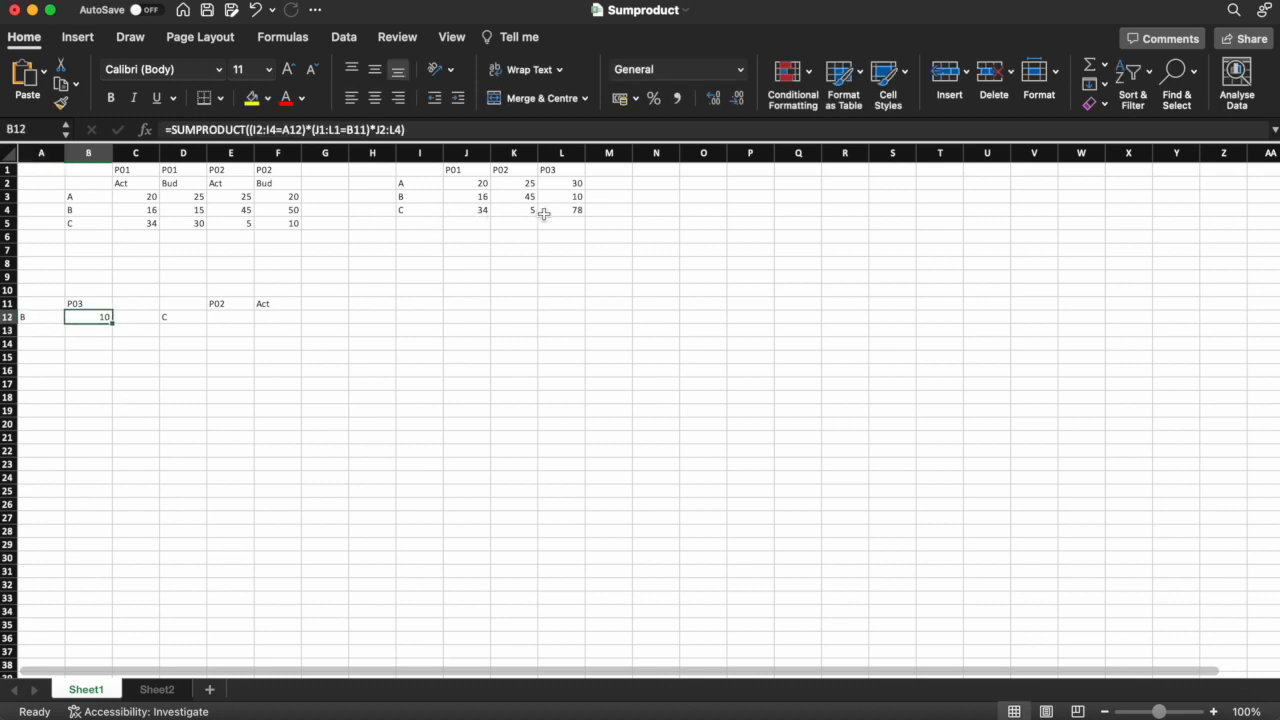
# Step: Change the lookup period in B11 to P02 and review the formula in B12
pyautogui.click(80, 303)
pyautogui.write('P02')
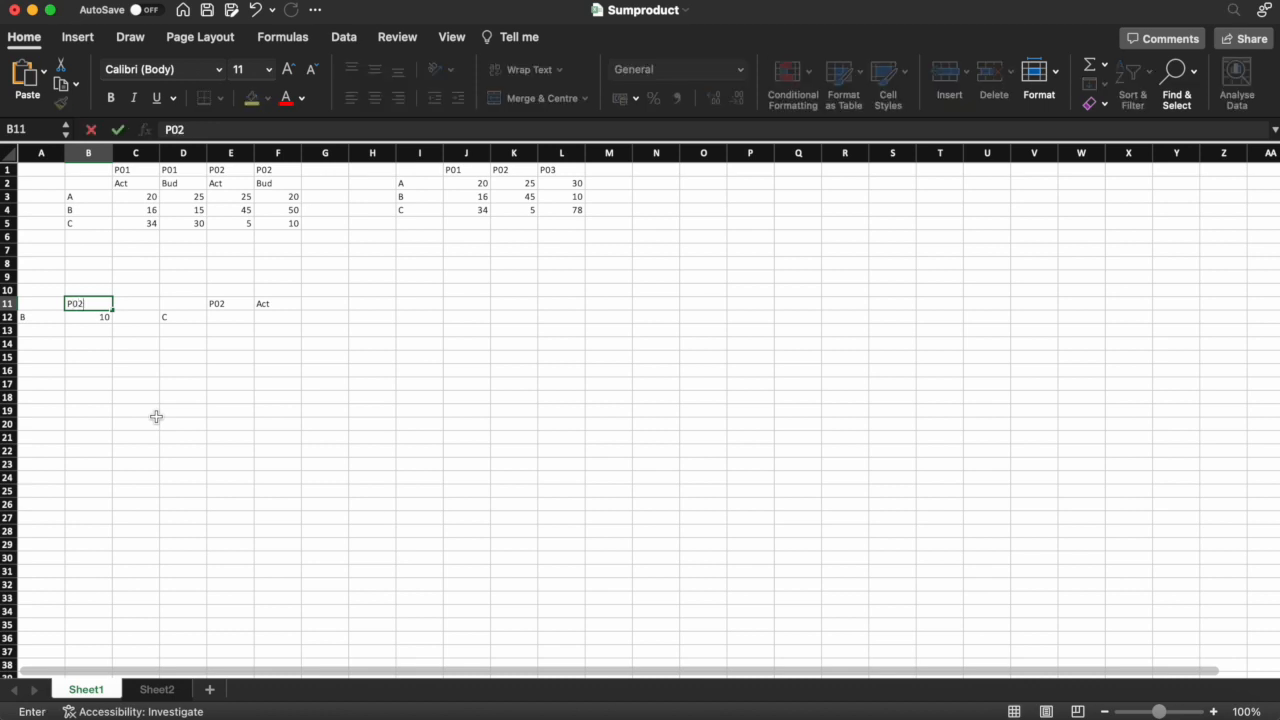
pyautogui.press('Return')
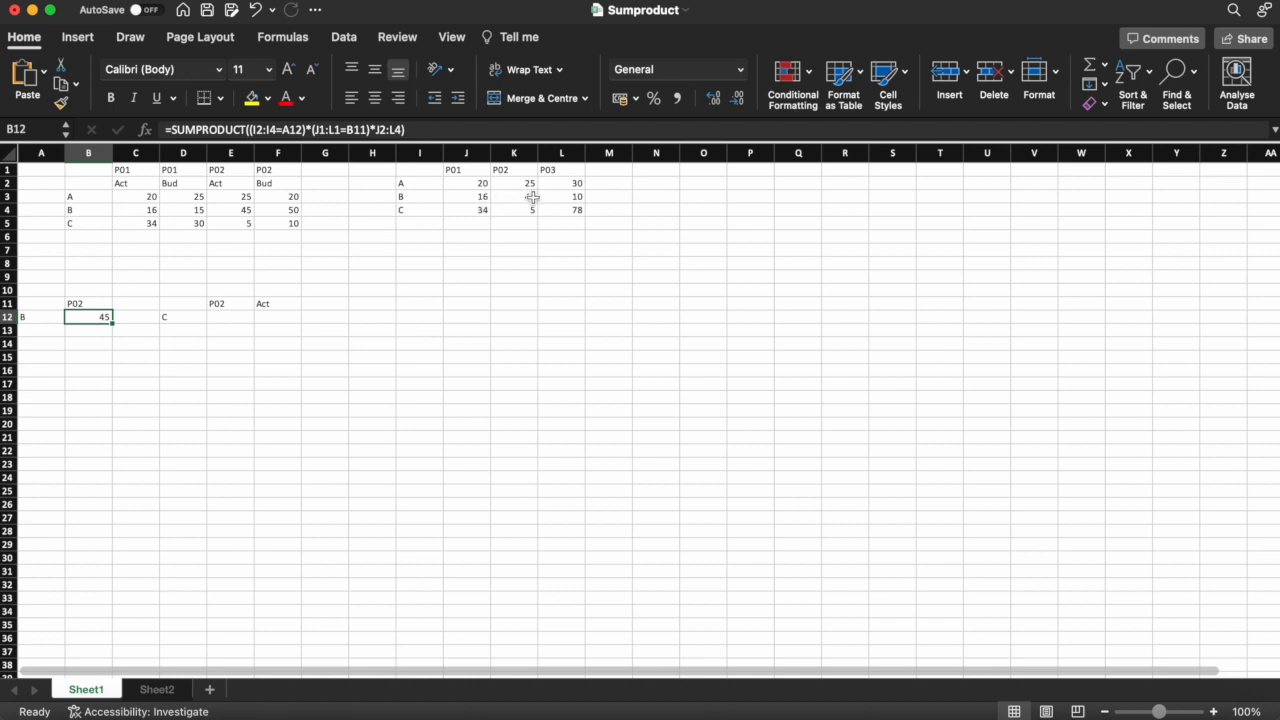
pyautogui.click(106, 344)
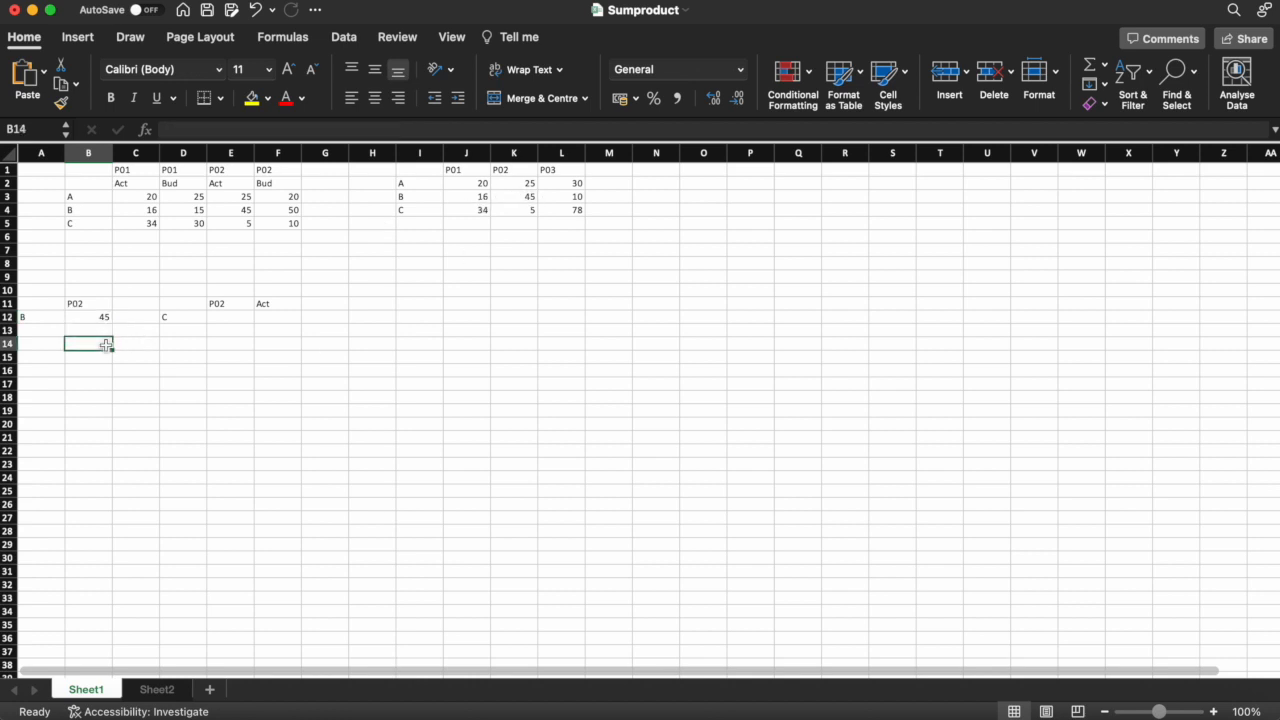
pyautogui.click(96, 317)
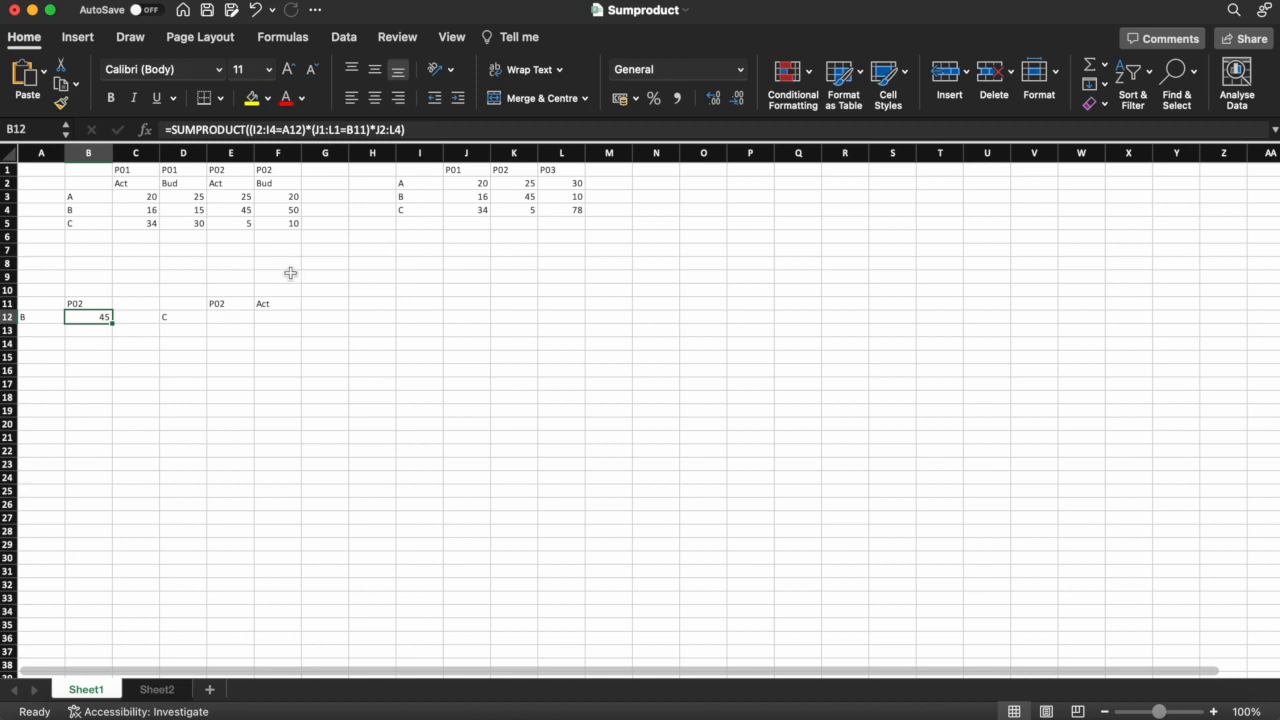
# Step: Start a SUMPRODUCT formula in E12 with the bracketed product condition (B3:B5=D12)
pyautogui.click(228, 317)
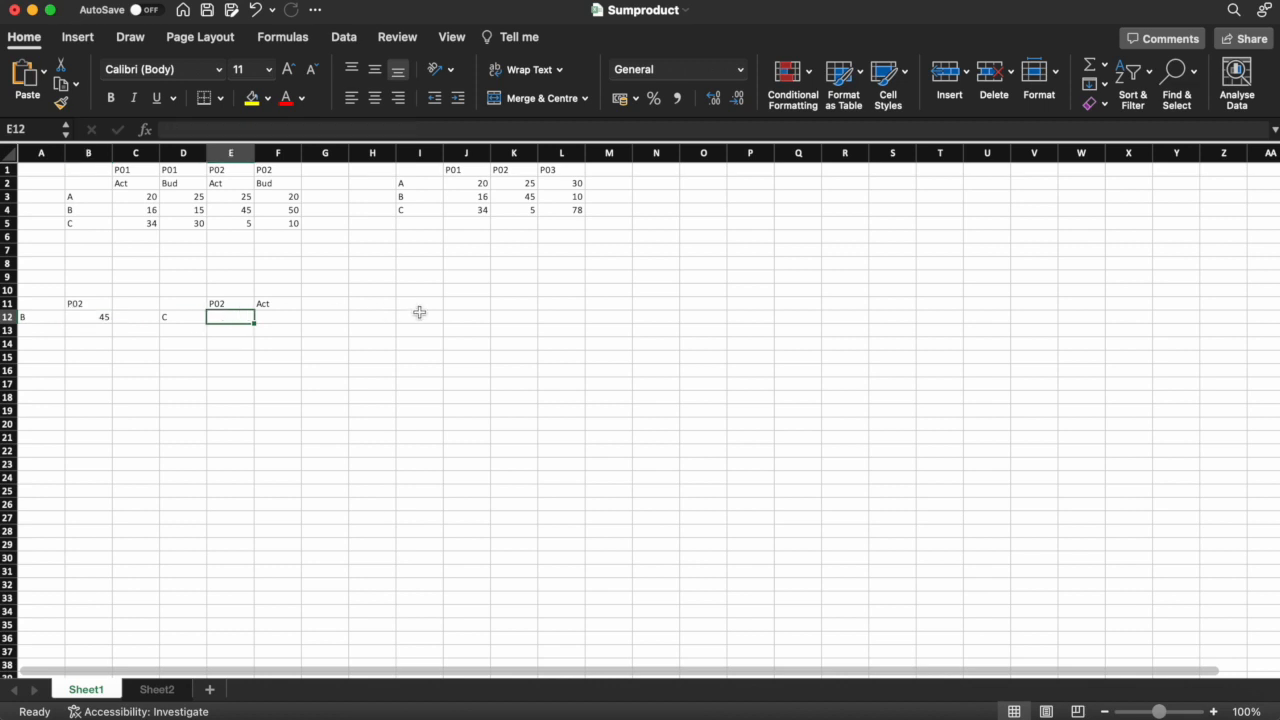
pyautogui.write('=')
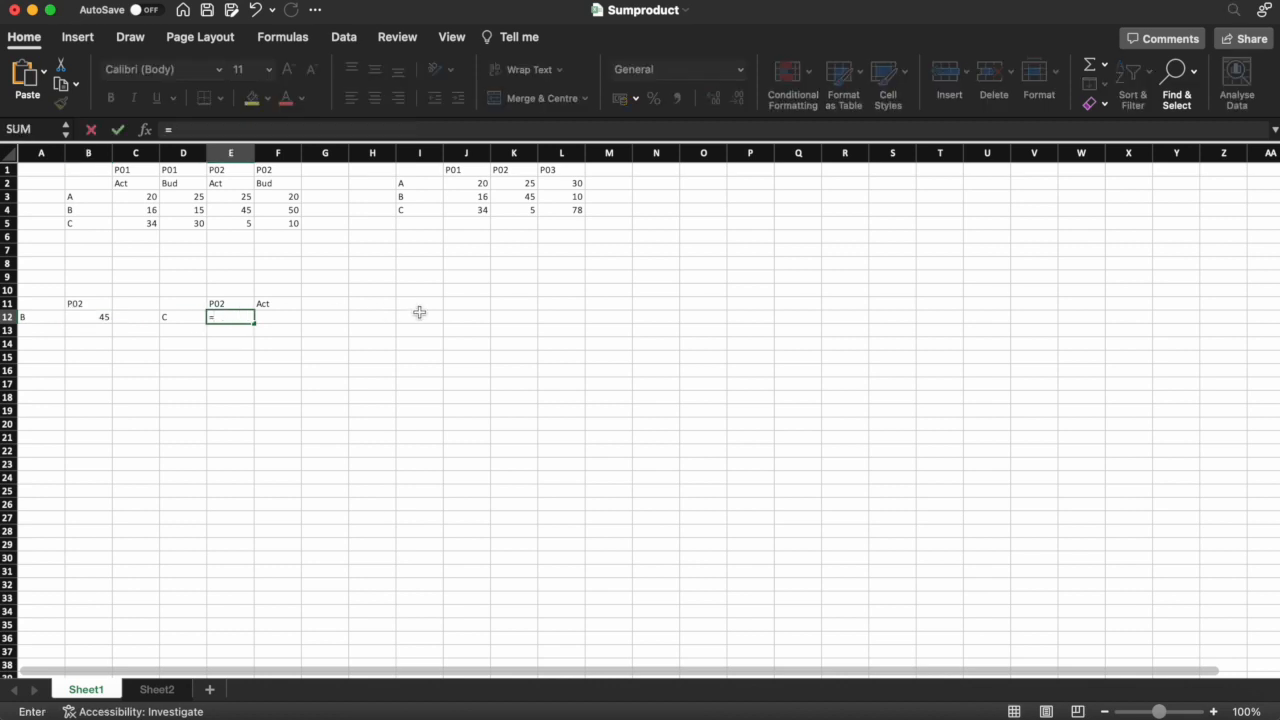
pyautogui.write('sumproduct(')
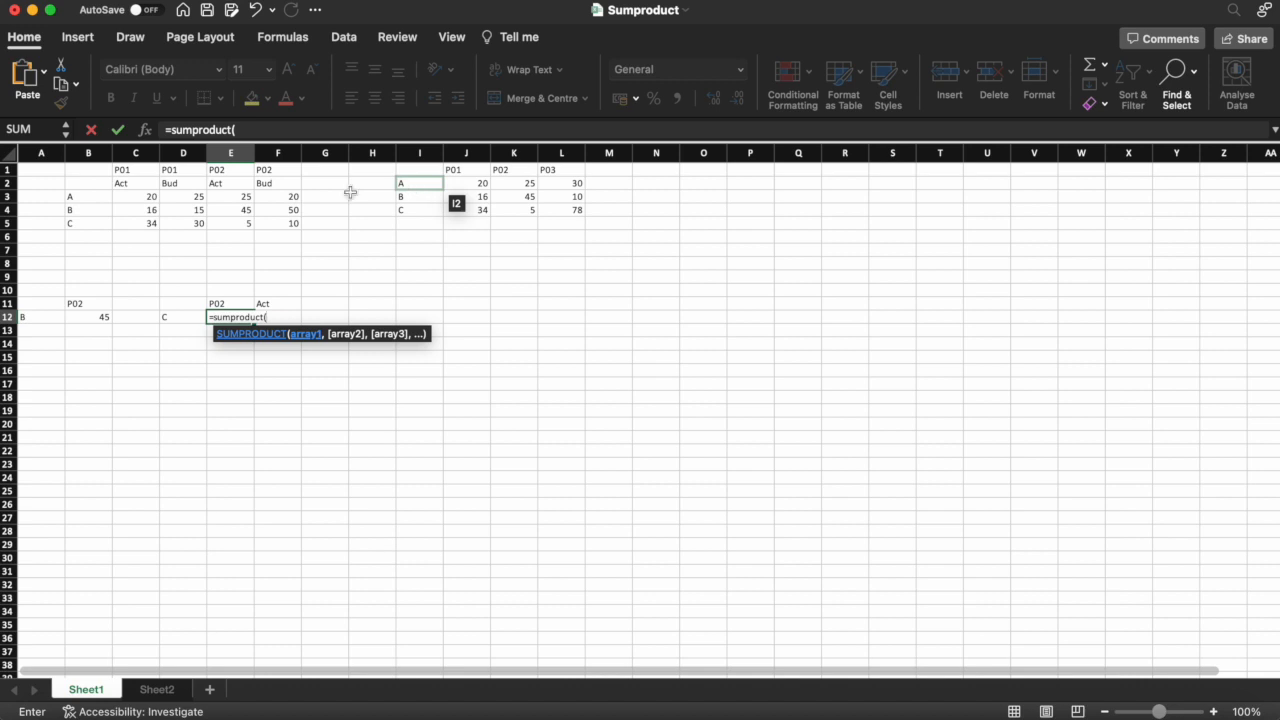
pyautogui.click(88, 197)
pyautogui.moveTo(88, 197); pyautogui.dragTo(90, 224)
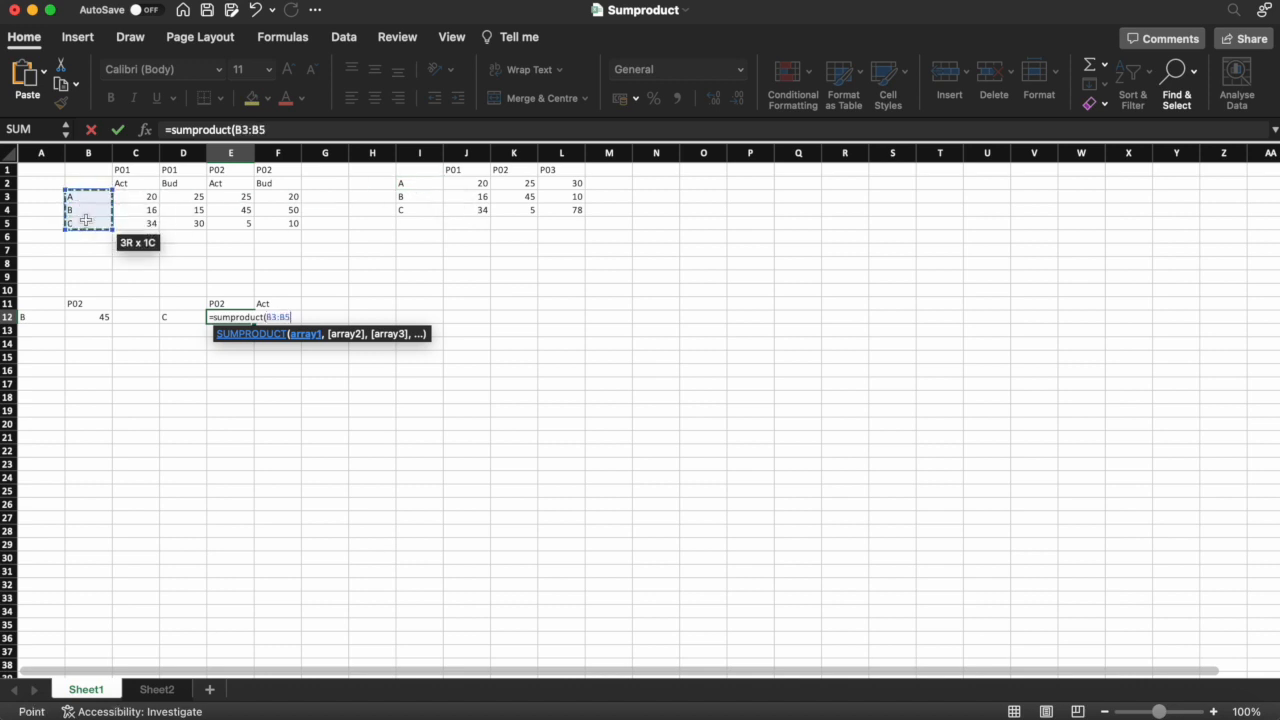
pyautogui.write('=')
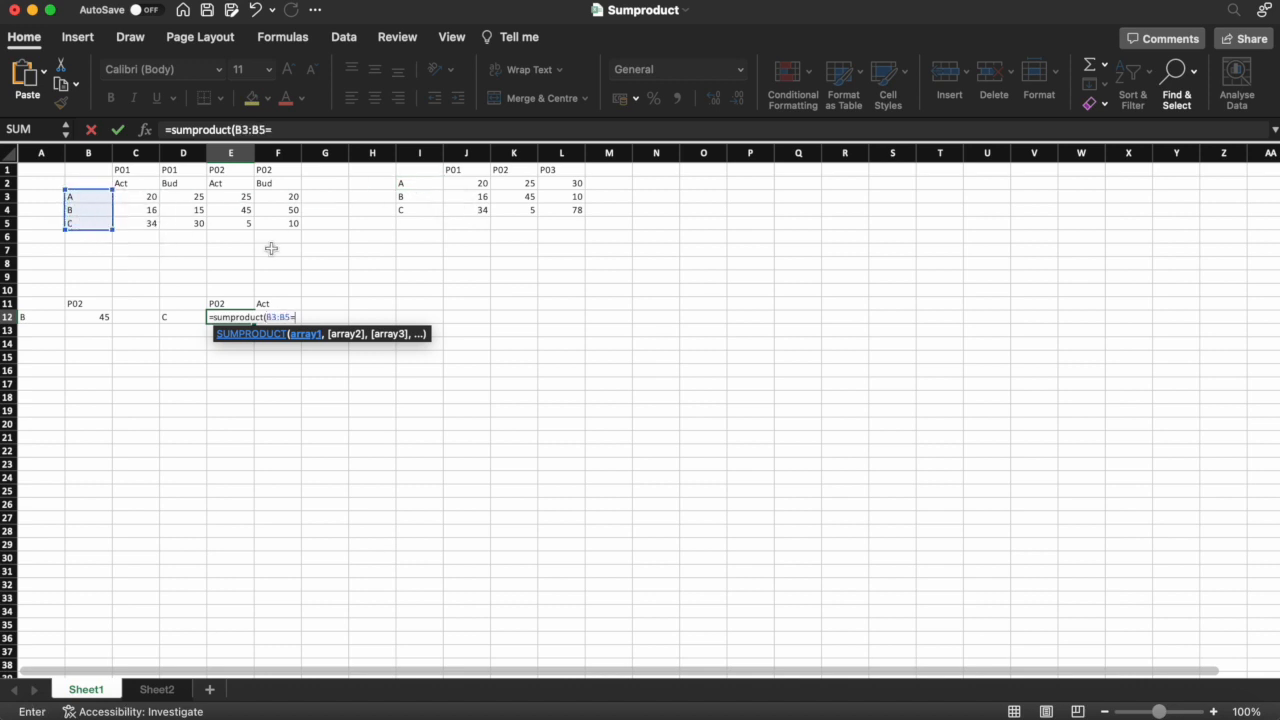
pyautogui.click(175, 317)
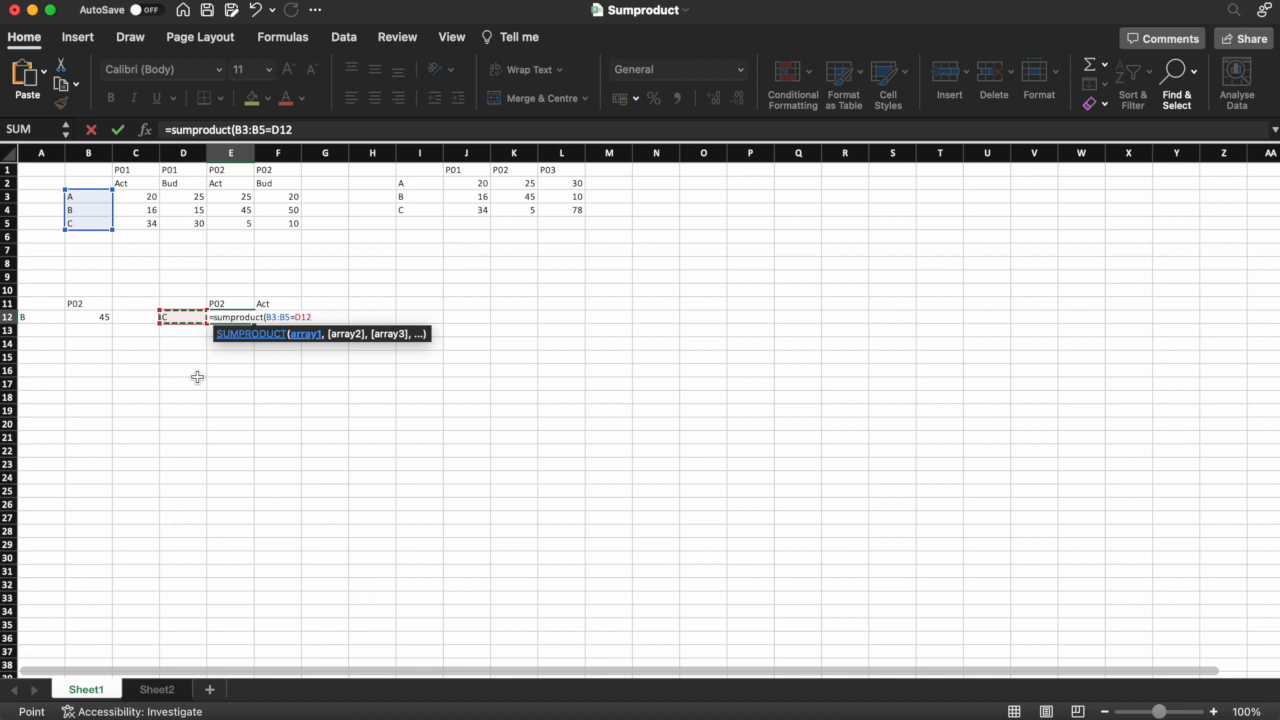
pyautogui.click(236, 130)
pyautogui.write('(')
pyautogui.click(306, 130)
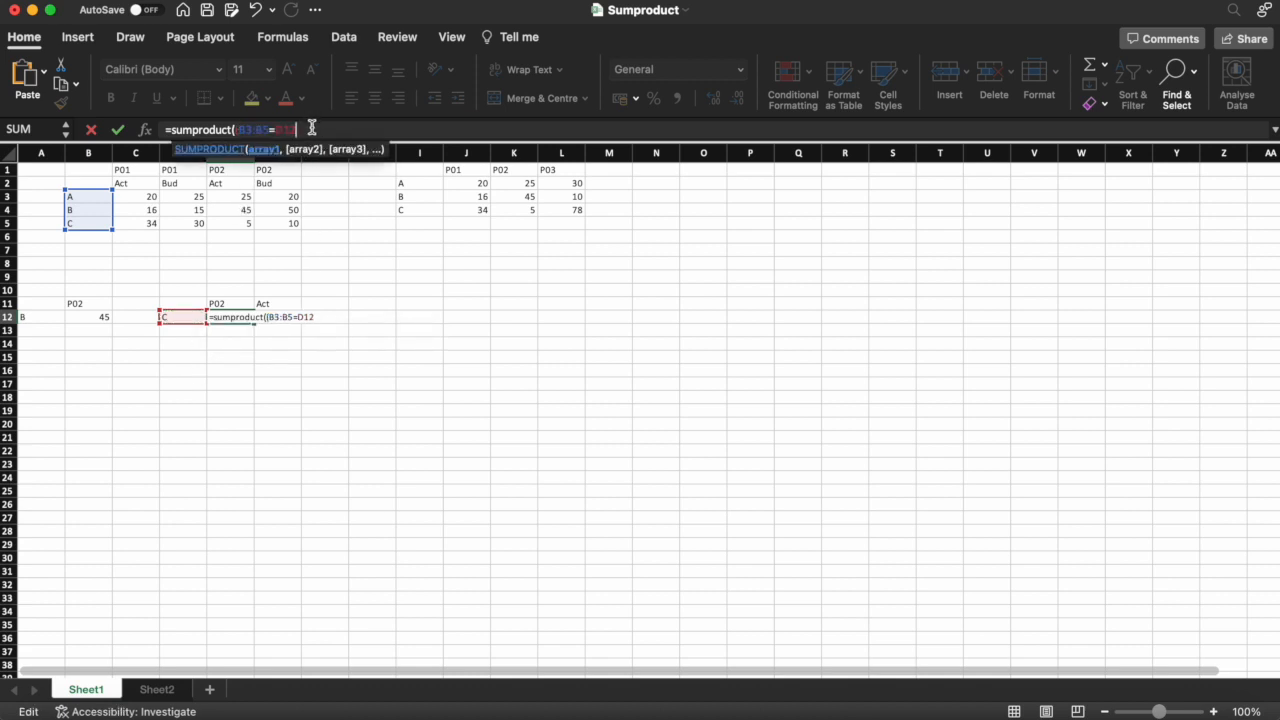
pyautogui.write(')')
# Step: Multiply the product condition in the E12 formula by the bracketed period condition (C1:F1=E11)
pyautogui.write('*(')
pyautogui.click(138, 170)
pyautogui.moveTo(165, 170); pyautogui.dragTo(285, 172)
pyautogui.click(278, 170)
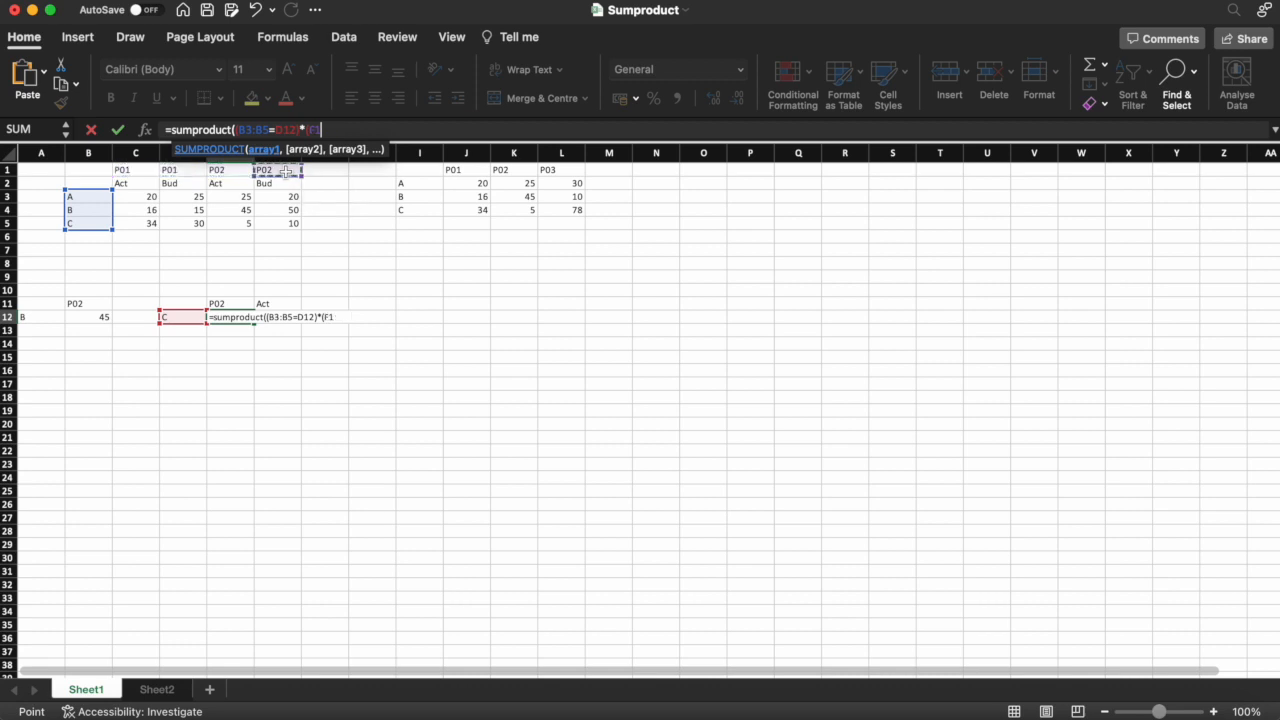
pyautogui.moveTo(130, 170); pyautogui.dragTo(291, 170)
pyautogui.click(291, 170)
pyautogui.click(147, 170)
pyautogui.moveTo(147, 170); pyautogui.dragTo(270, 170)
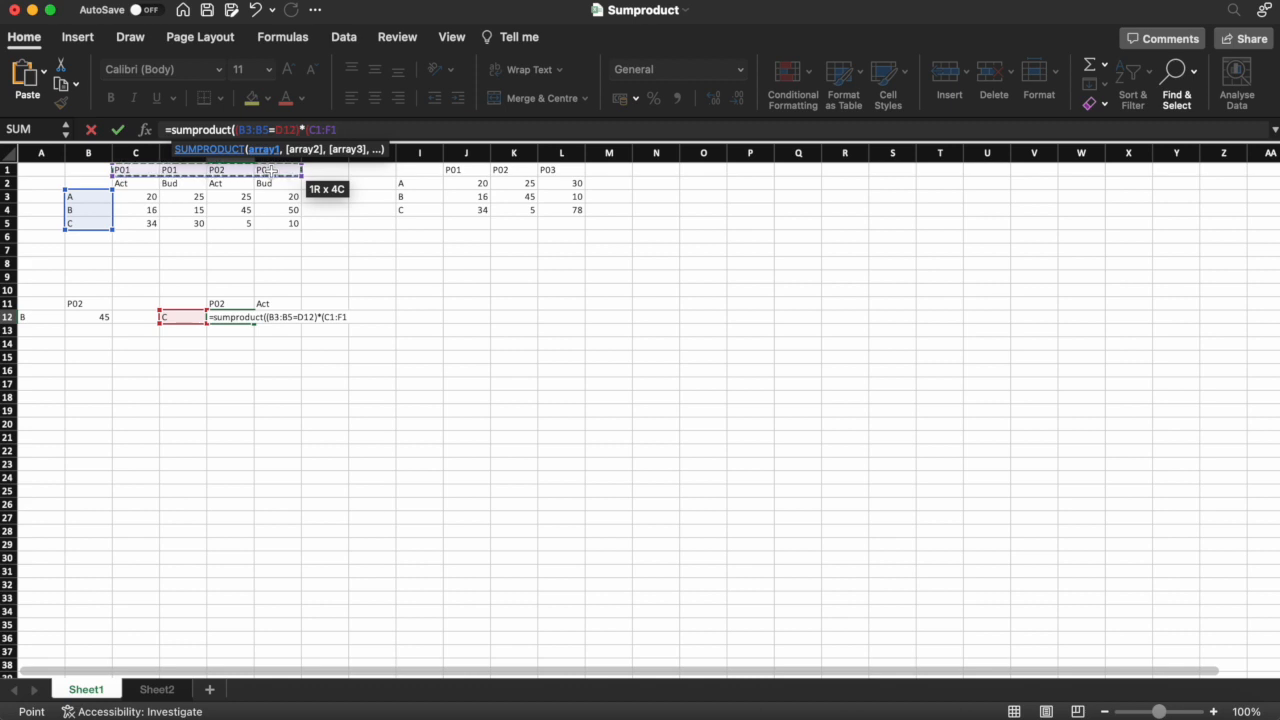
pyautogui.write('=')
pyautogui.click(228, 303)
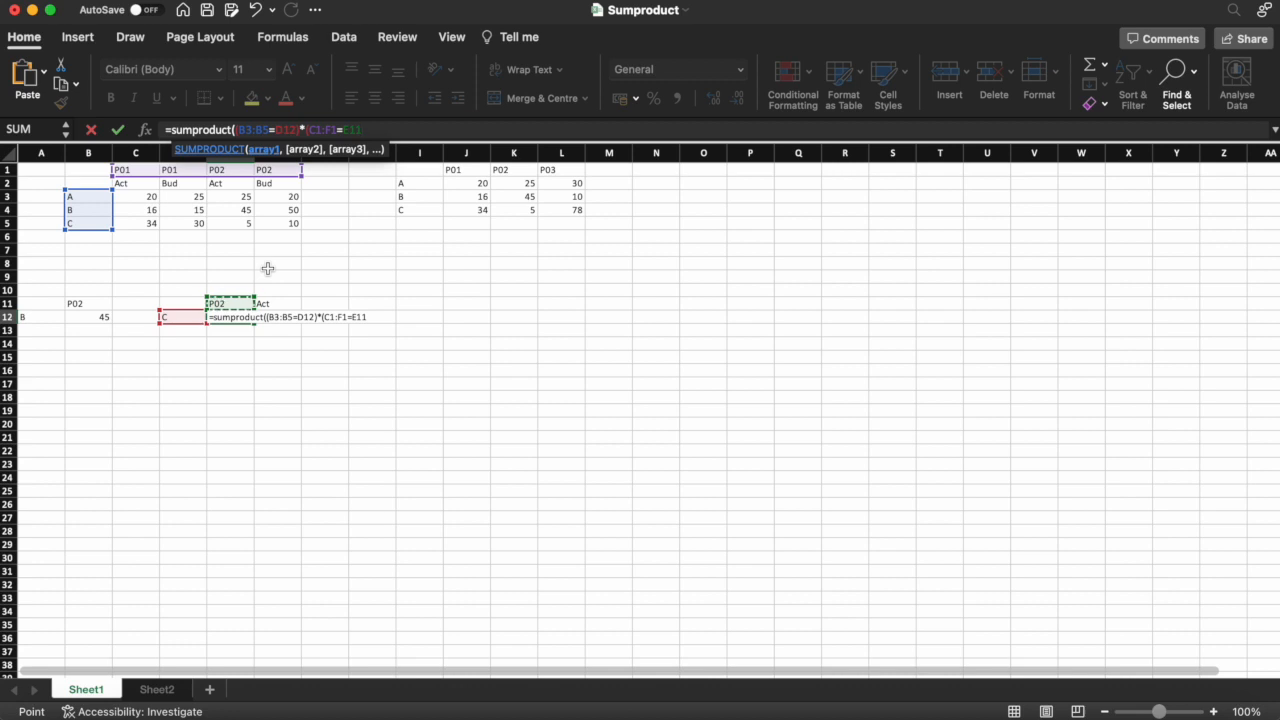
pyautogui.write(')')
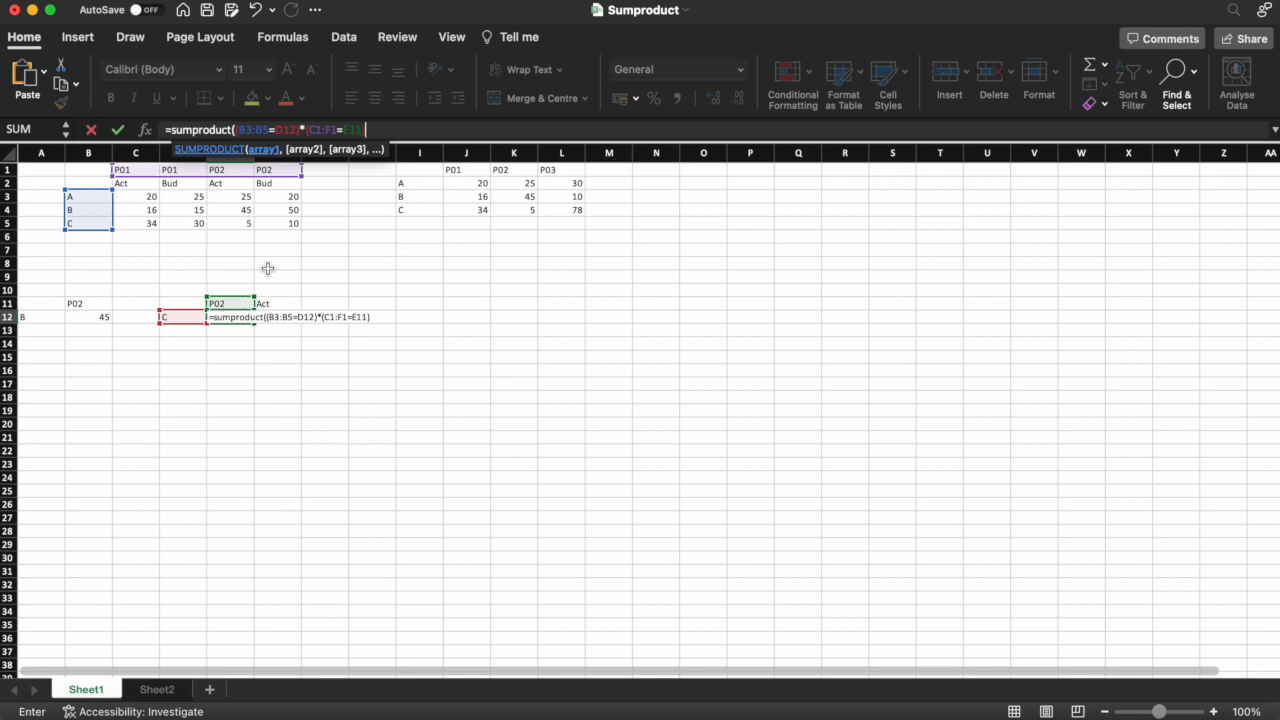
# Step: Multiply the E12 formula by a third bracketed condition for Act or Bud, (C2:F2=F11)
pyautogui.write('*(')
pyautogui.moveTo(139, 187); pyautogui.dragTo(270, 185)
pyautogui.click(271, 185)
pyautogui.moveTo(138, 186); pyautogui.dragTo(270, 180)
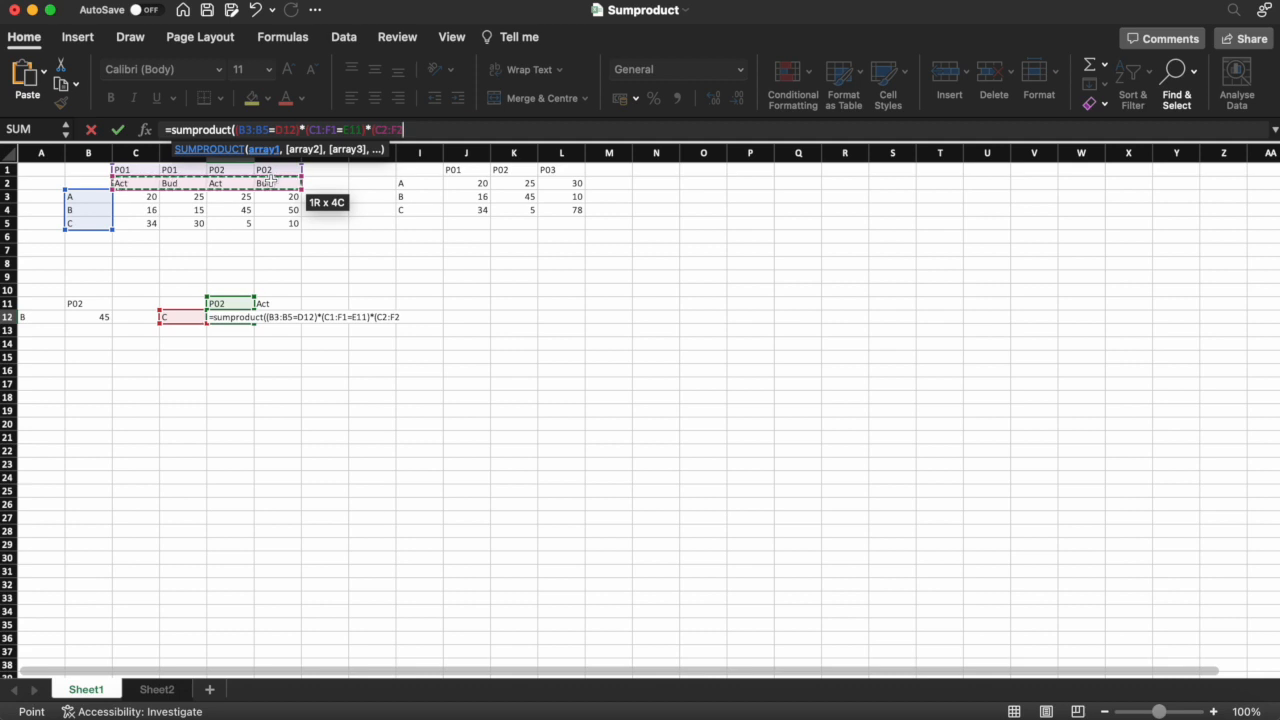
pyautogui.write('=')
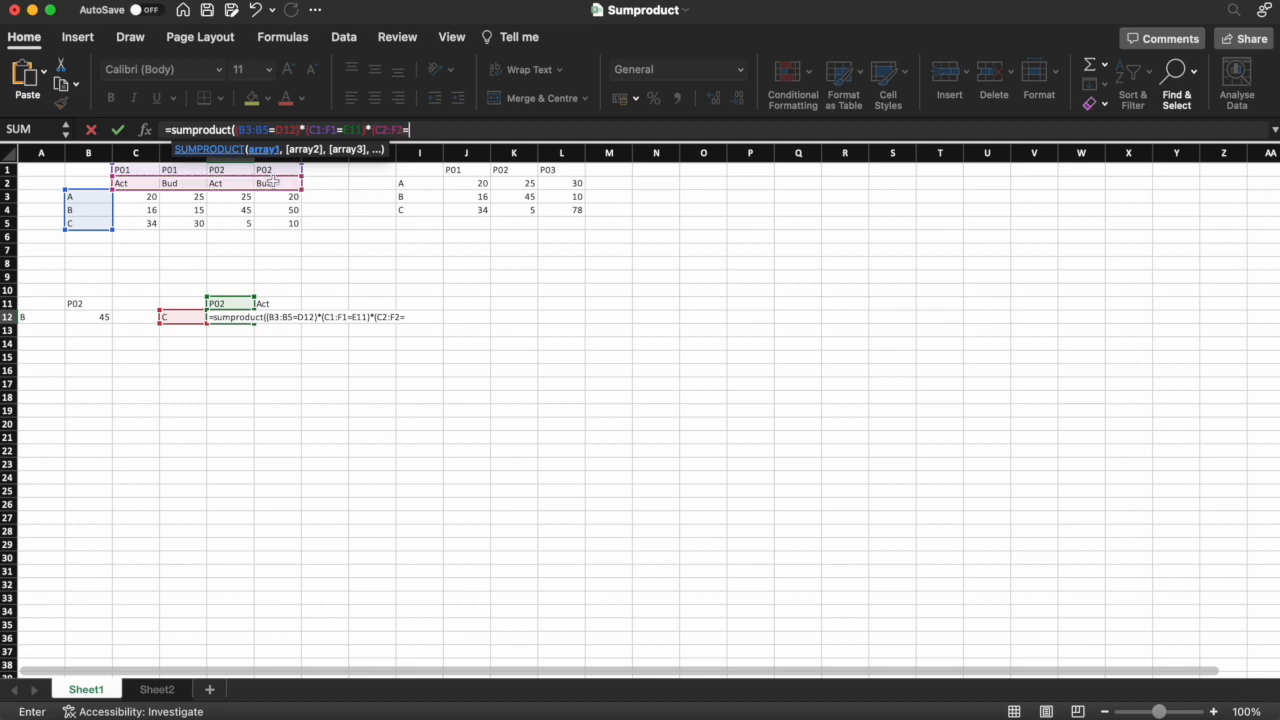
pyautogui.click(271, 304)
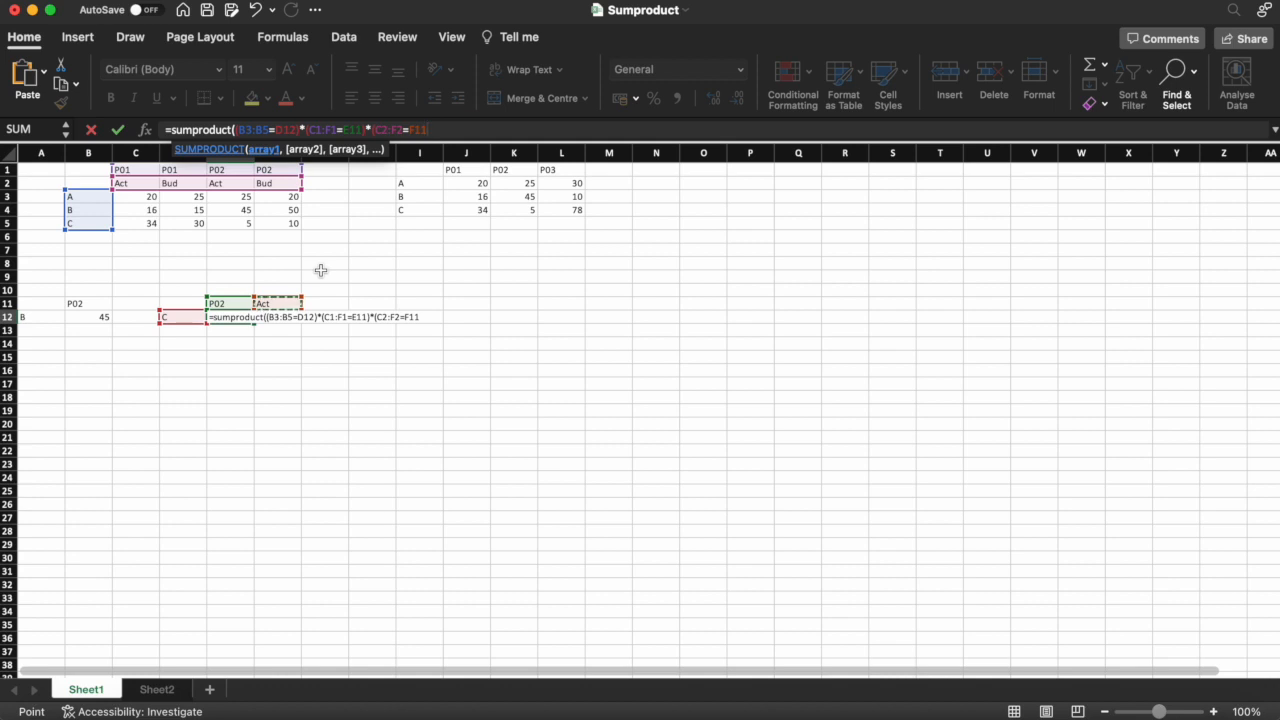
pyautogui.write(')')
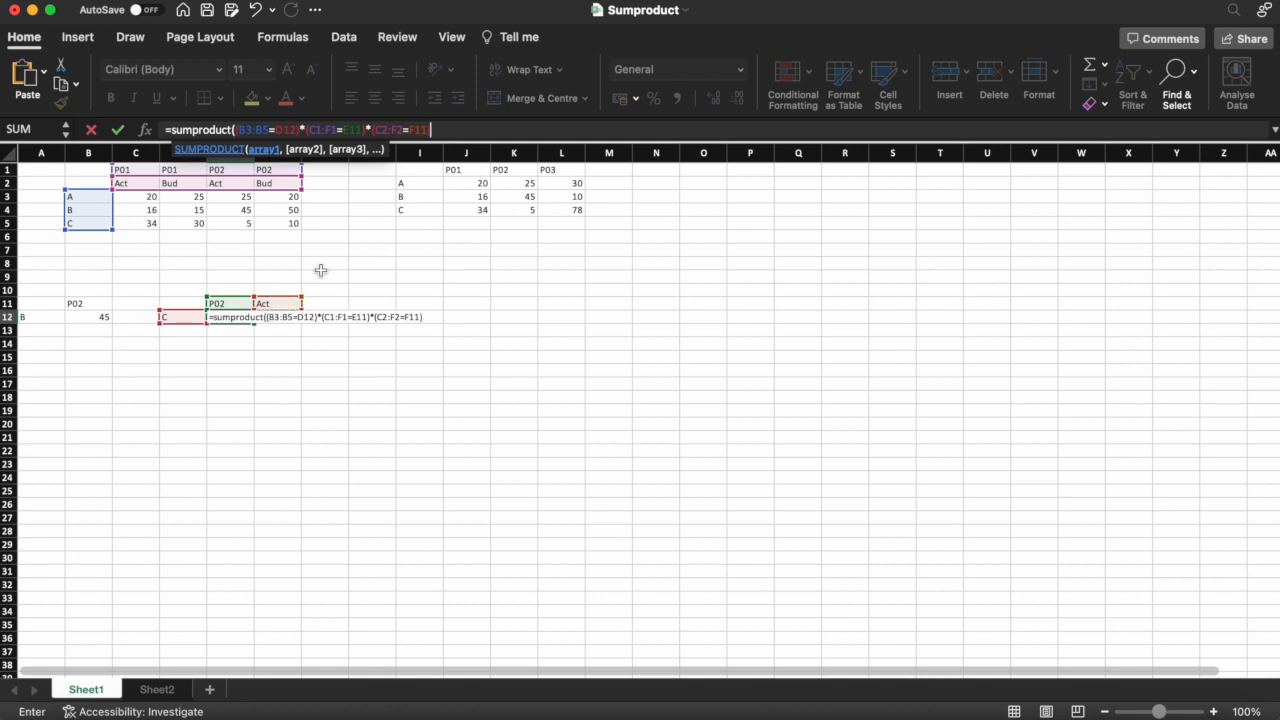
# Step: Add the data range C3:F5 as the last factor and complete the E12 formula as =SUMPRODUCT((B3:B5=D12)*(C1:F1=E11)*(C2:F2=F11)*C3:F5)
pyautogui.write('*')
pyautogui.moveTo(145, 198); pyautogui.dragTo(284, 220)
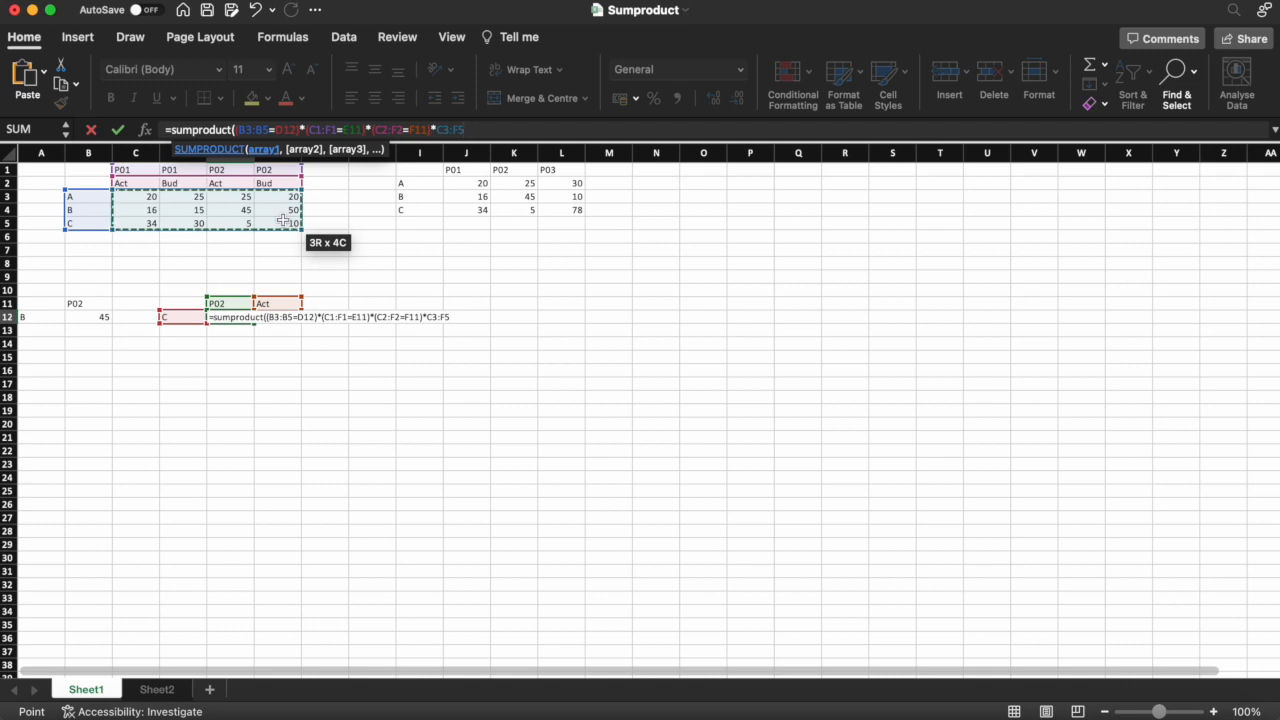
pyautogui.write(')')
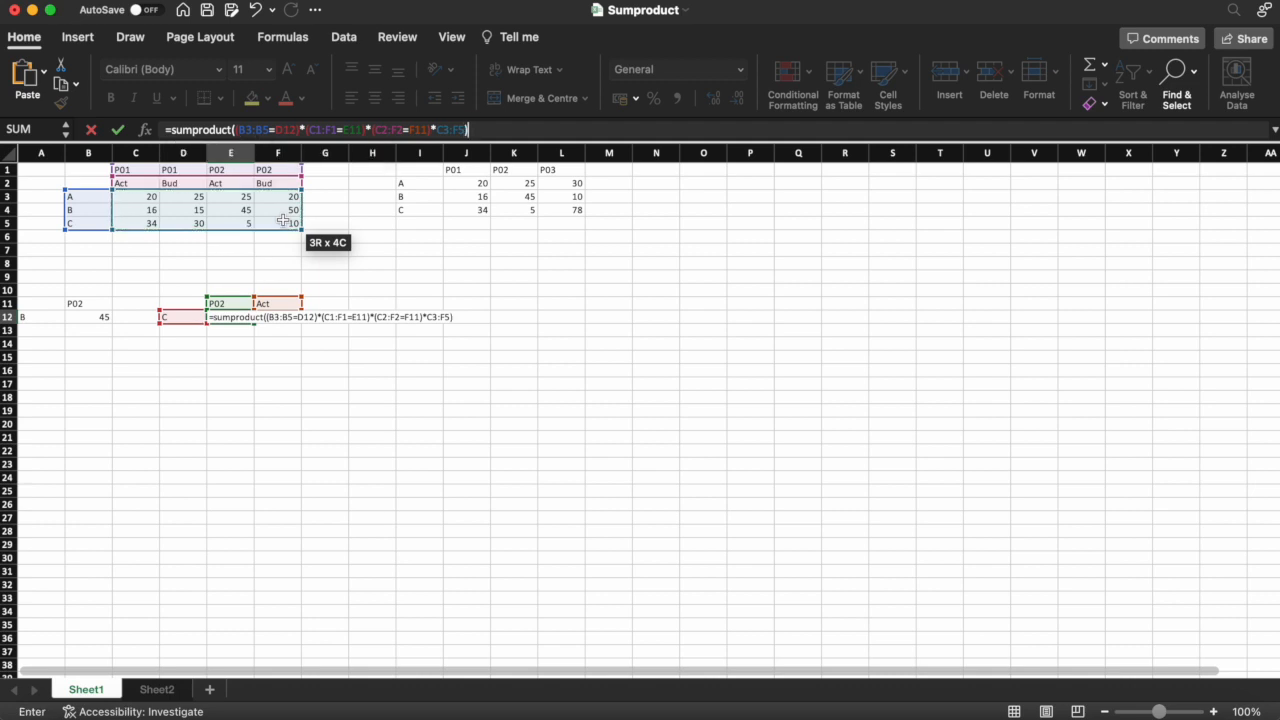
pyautogui.press('Return')
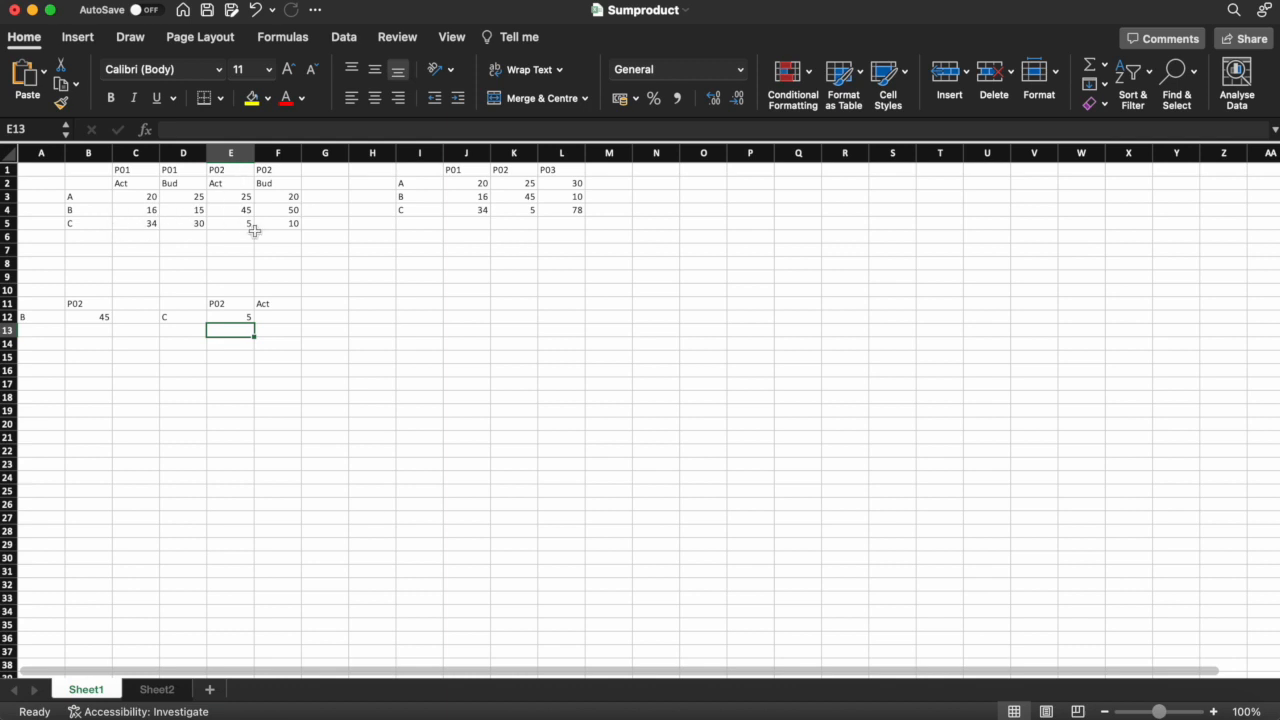
# Step: Test the three-condition lookup by setting the type in F11 to Bud and the period in E11 to P01
pyautogui.click(272, 304)
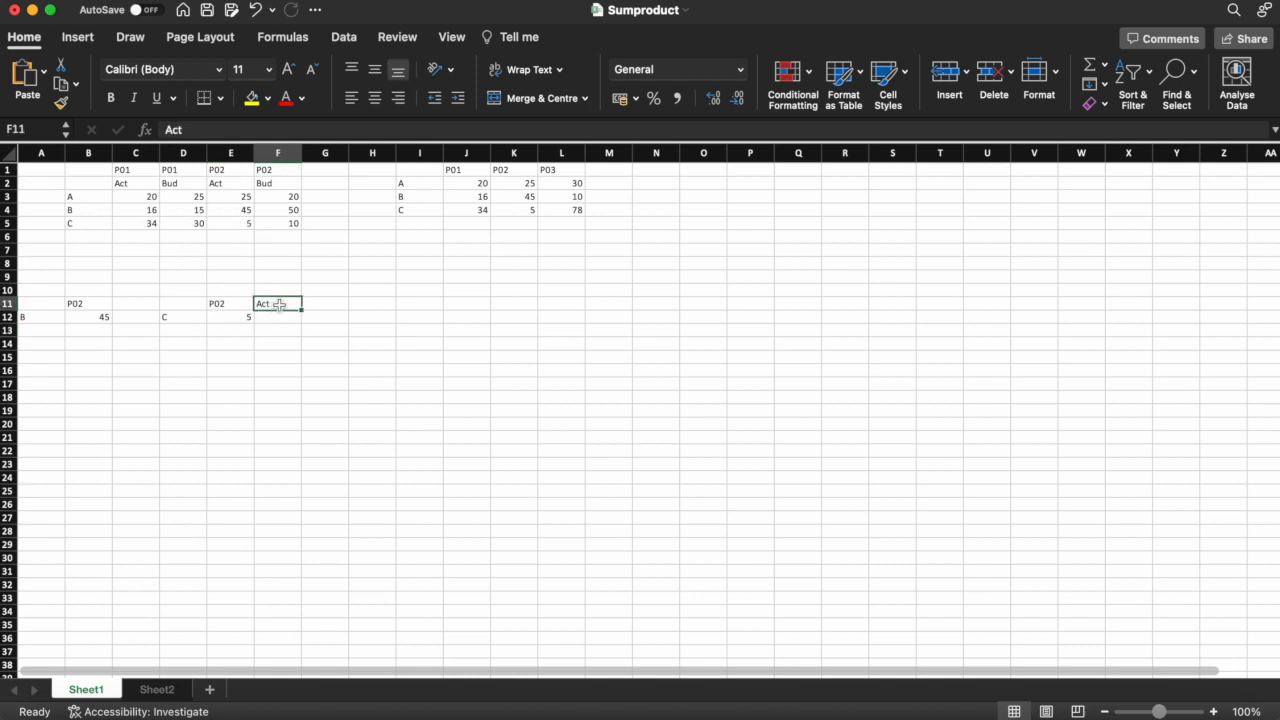
pyautogui.write('Bud')
pyautogui.press('Return')
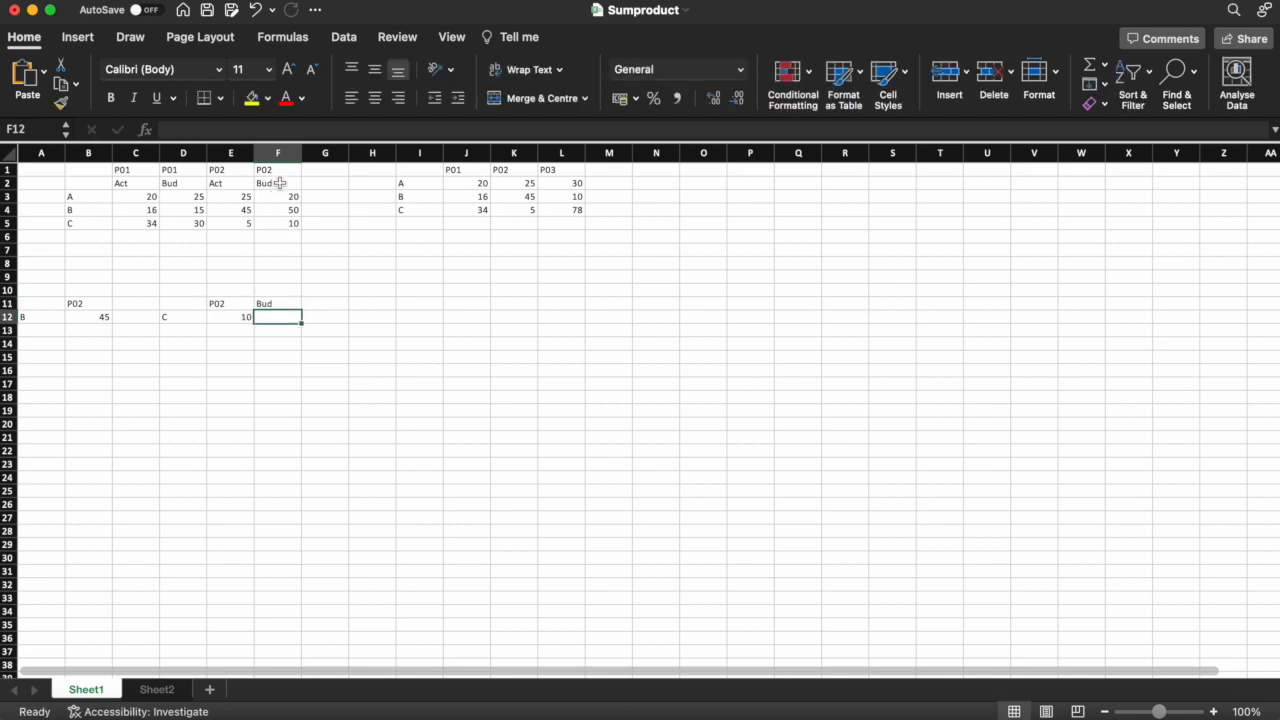
pyautogui.click(227, 305)
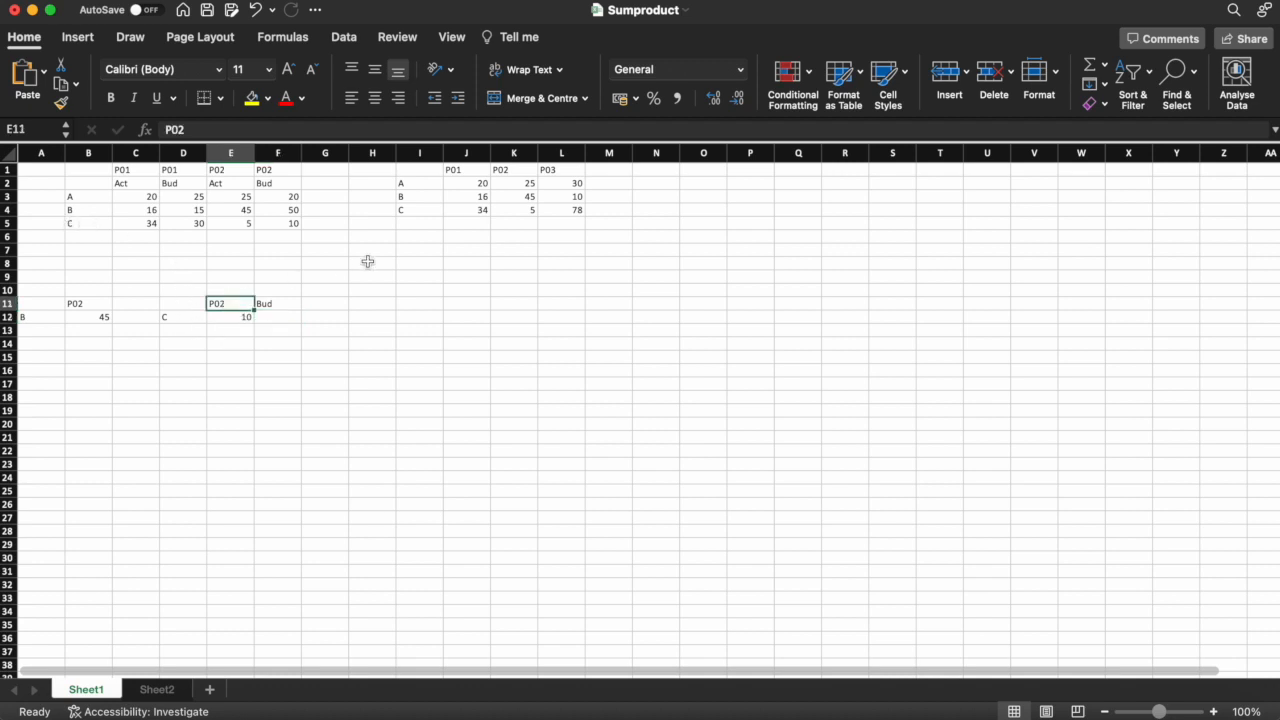
pyautogui.write('P01')
pyautogui.press('Return')
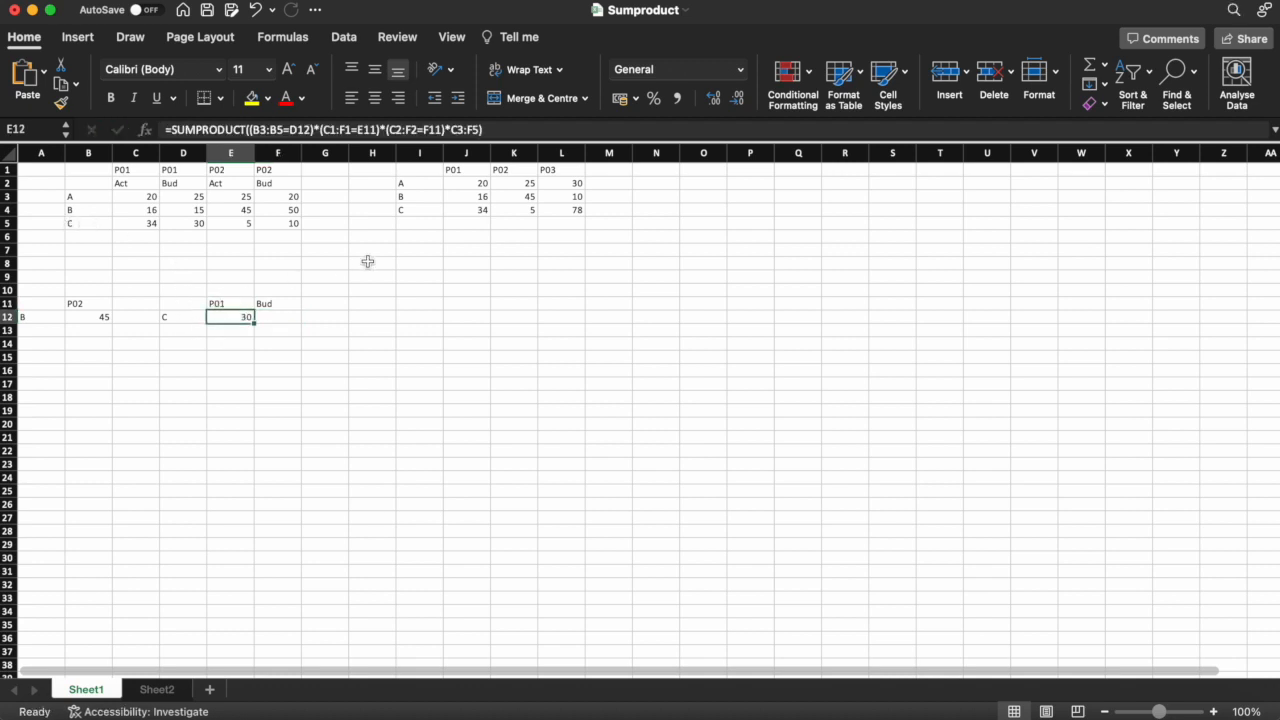
# Step: Change the lookup product in D12 to A
pyautogui.press('Left')
pyautogui.write('A')
pyautogui.press('Return')
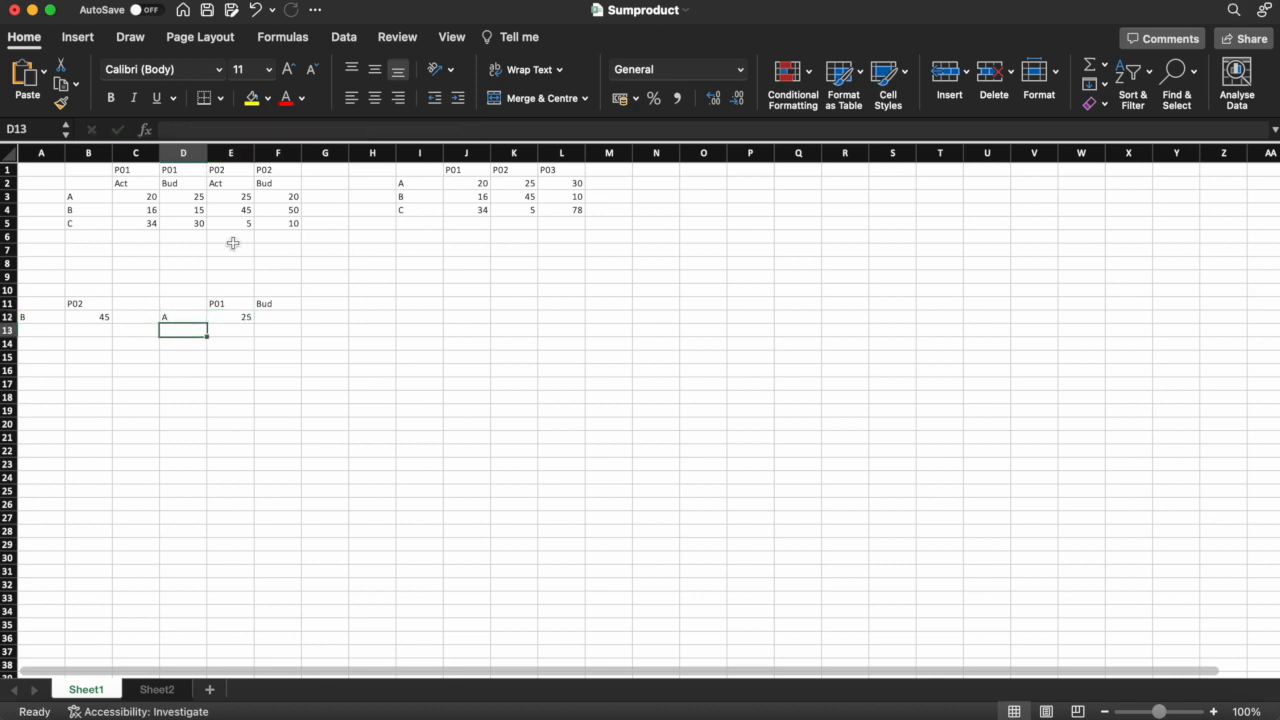